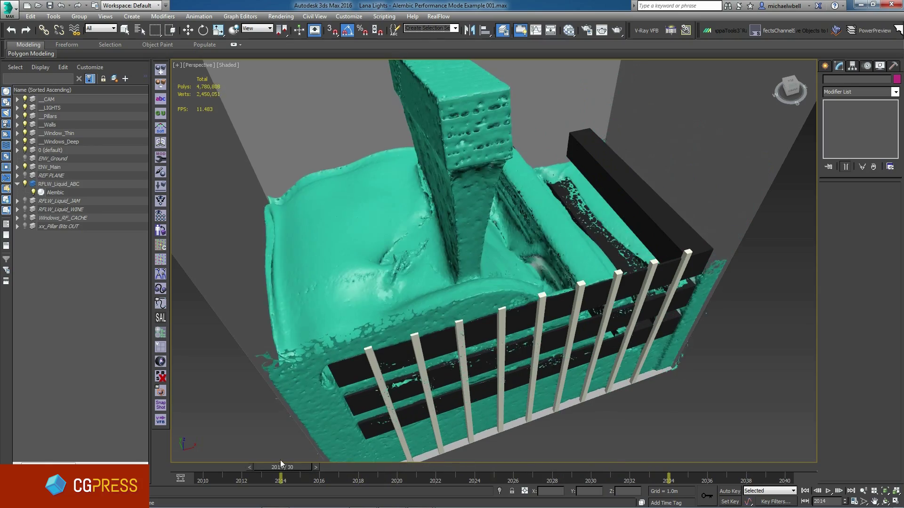
# Scrub the red fluid mesh through frames 2010–2027 and orbit the Perspective view around it
pyautogui.moveTo(280, 459); pyautogui.dragTo(690, 474)
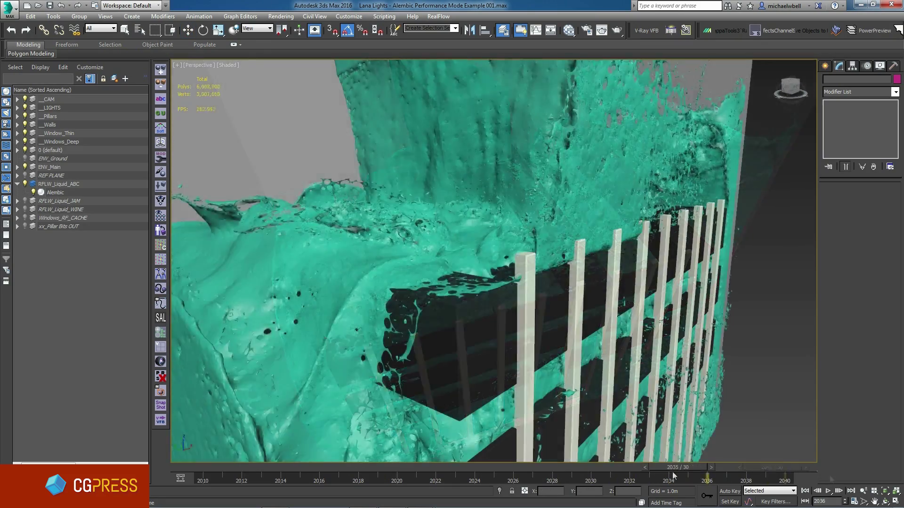
pyautogui.moveTo(494, 466); pyautogui.dragTo(140, 449)
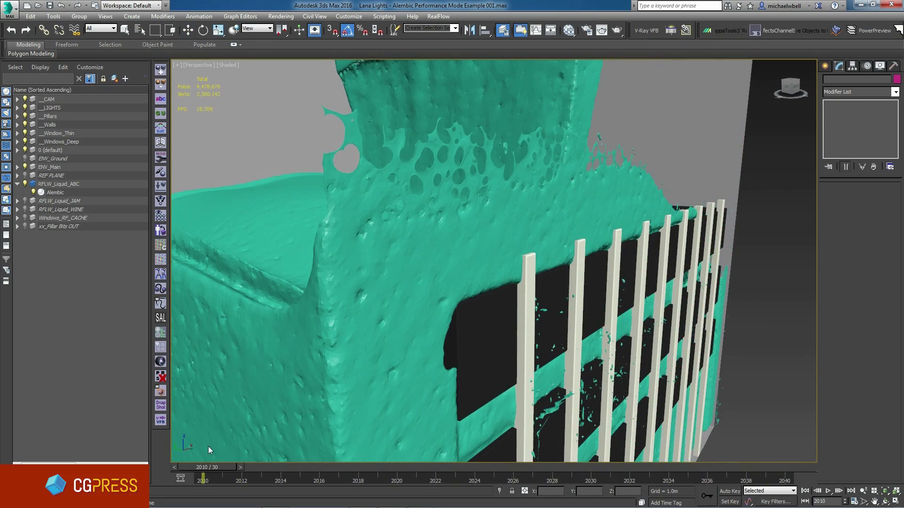
pyautogui.moveTo(215, 447); pyautogui.dragTo(801, 420)
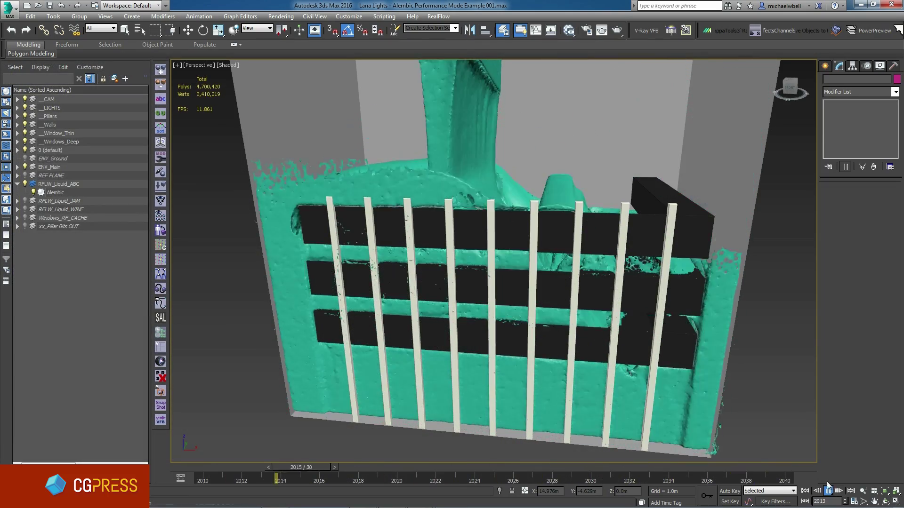
pyautogui.press('w')
pyautogui.keyDown('alt'); pyautogui.moveTo(659, 358); pyautogui.dragTo(617, 426, button='middle'); pyautogui.keyUp('alt')
pyautogui.moveTo(659, 467); pyautogui.dragTo(309, 457)
pyautogui.moveTo(431, 462); pyautogui.dragTo(570, 458)
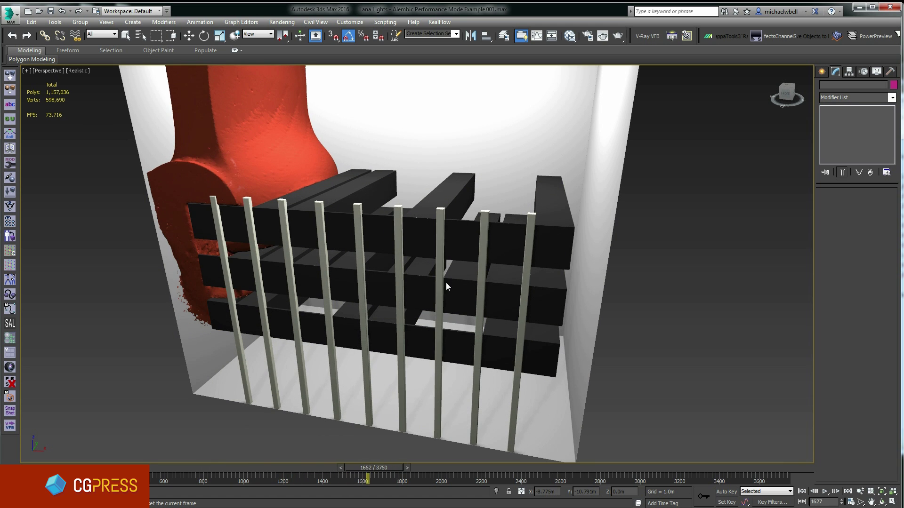
# Select the red fluid mesh RFLW_Mesh_JAM and show its RFMeshLoader settings
pyautogui.press('q')
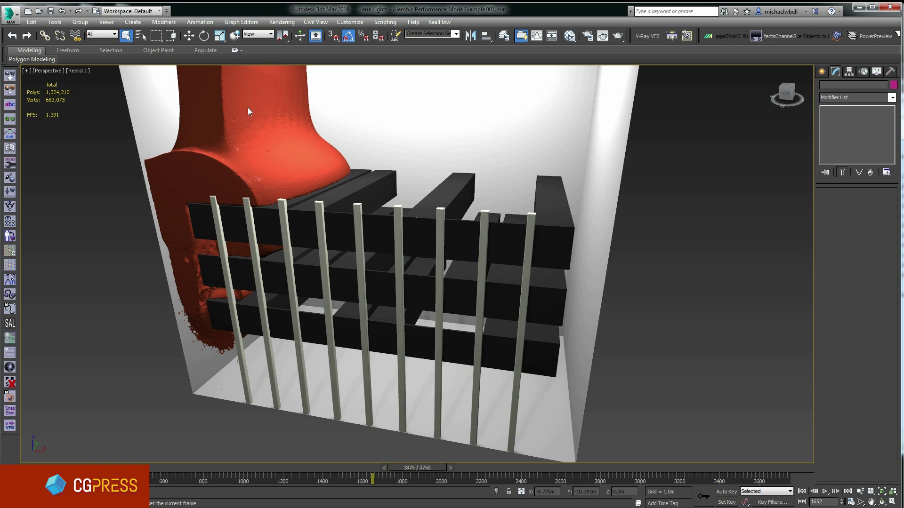
pyautogui.click(238, 171)
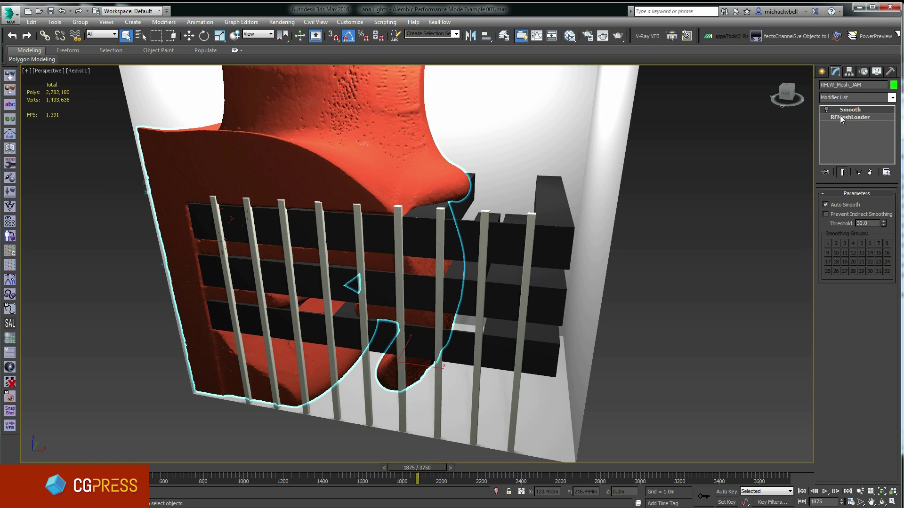
pyautogui.click(841, 117)
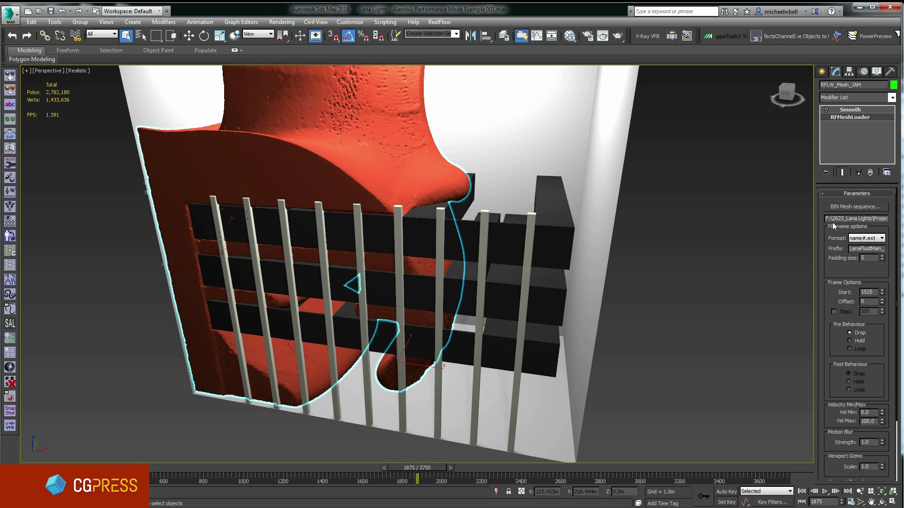
pyautogui.keyDown('alt'); pyautogui.moveTo(425, 212); pyautogui.dragTo(171, 136, button='middle'); pyautogui.keyUp('alt')
# Switch the Perspective view to Shaded, face the building, and scrub frames 1875–2016
pyautogui.click(81, 72)
pyautogui.click(99, 93)
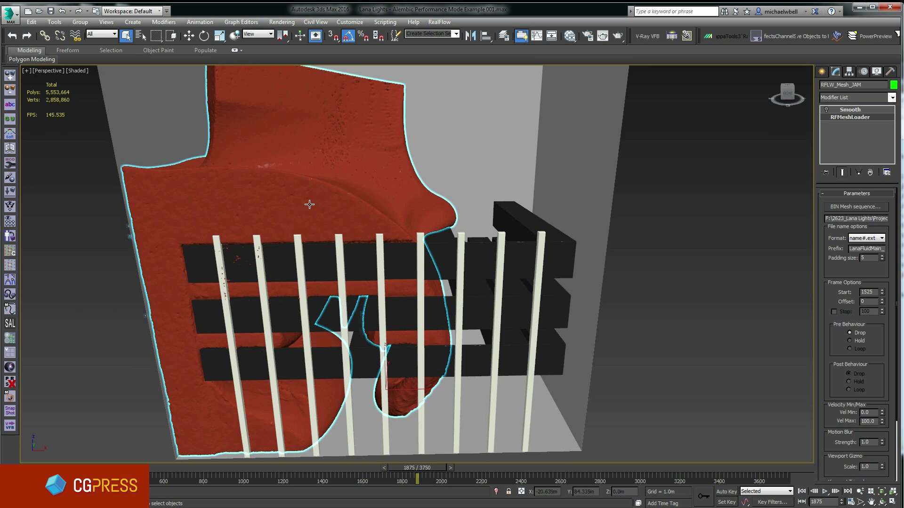
pyautogui.moveTo(309, 204)
pyautogui.keyDown('alt'); pyautogui.mouseDown(button='middle')
pyautogui.moveTo(289, 208)
pyautogui.moveTo(394, 204)
pyautogui.moveTo(328, 217)
pyautogui.moveTo(309, 204)
pyautogui.moveTo(318, 215)
pyautogui.moveTo(326, 206)
pyautogui.mouseUp(button='middle'); pyautogui.keyUp('alt')
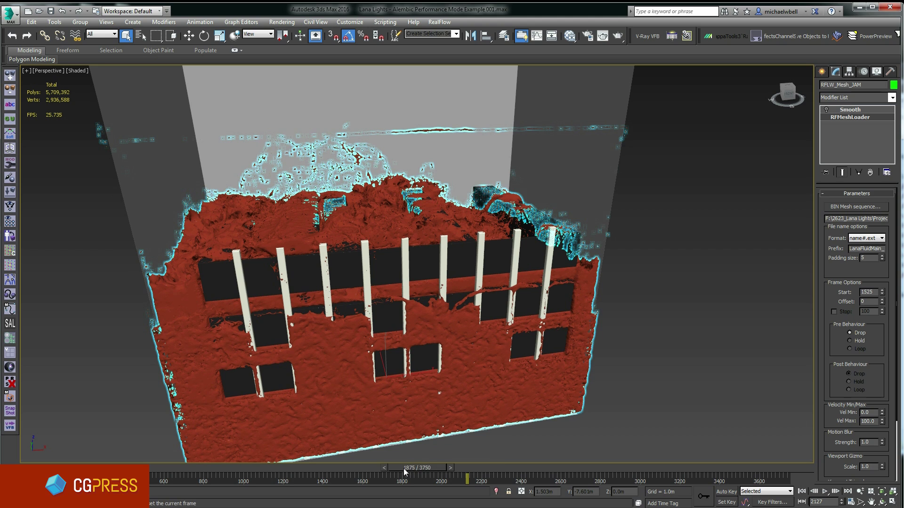
pyautogui.click(437, 394)
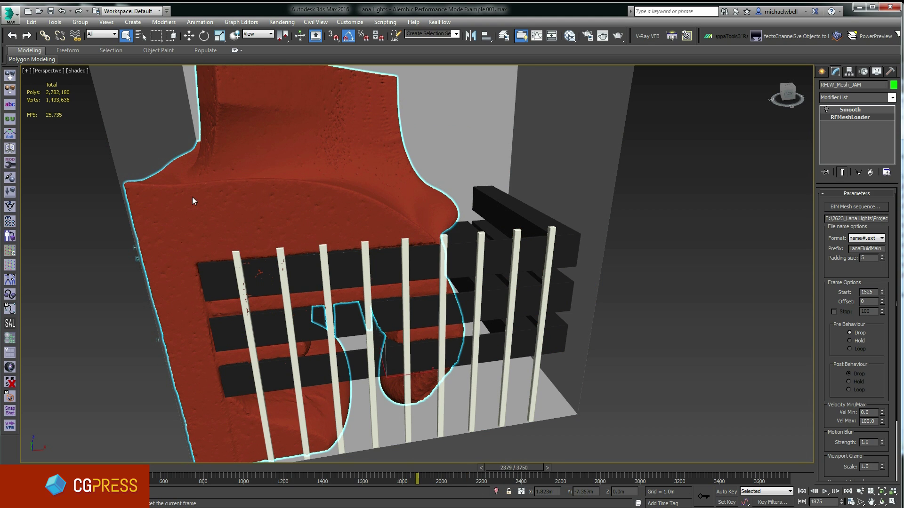
pyautogui.keyDown('alt'); pyautogui.moveTo(401, 323); pyautogui.dragTo(422, 420, button='middle'); pyautogui.keyUp('alt')
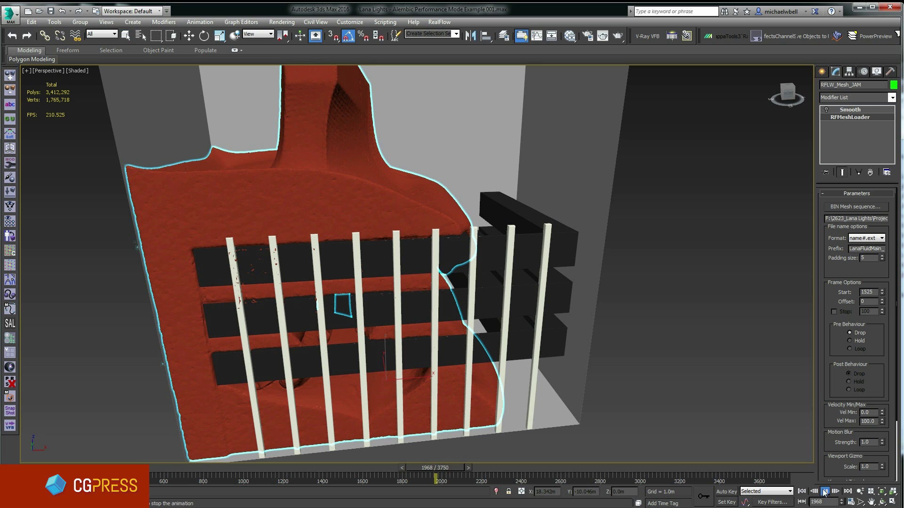
pyautogui.moveTo(440, 469); pyautogui.dragTo(449, 473)
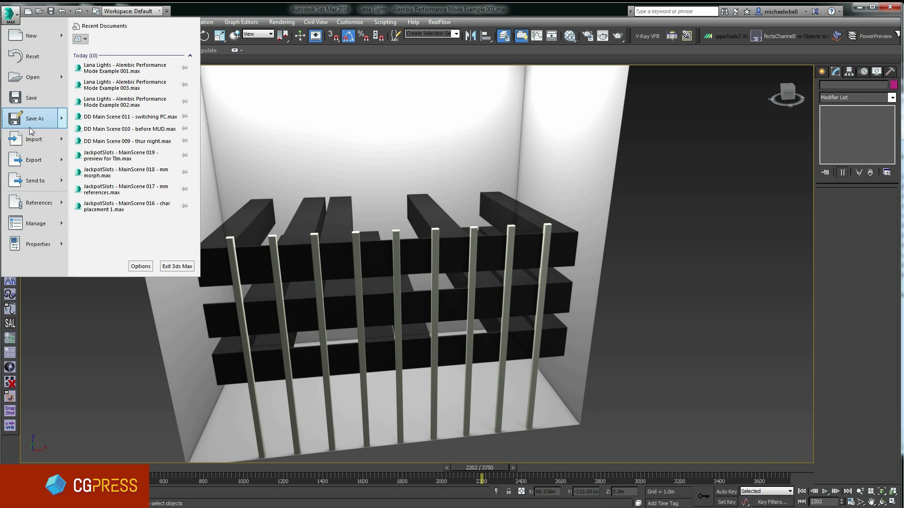
# Start an import and jump to the F:\Alembic Performance Mode\ABC folder from History
pyautogui.click(31, 135)
pyautogui.click(192, 25)
pyautogui.click(192, 39)
# Compare the LanaJam Morph and WindowSmash Alembic files by selecting each in turn
pyautogui.click(150, 65)
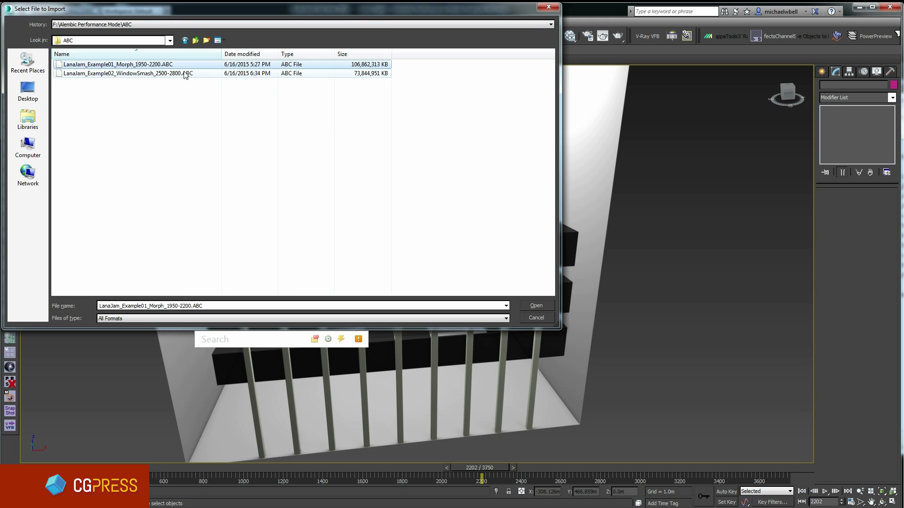
pyautogui.click(108, 74)
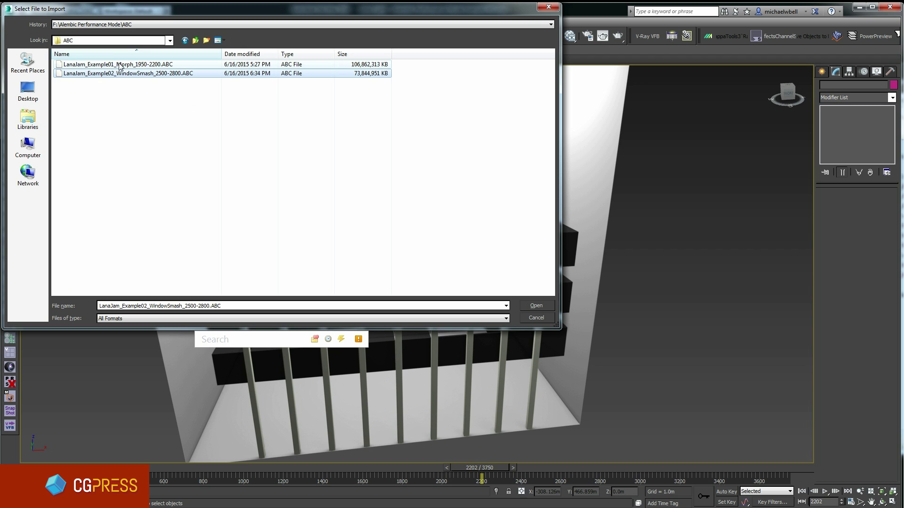
pyautogui.click(119, 65)
pyautogui.click(133, 74)
pyautogui.click(163, 66)
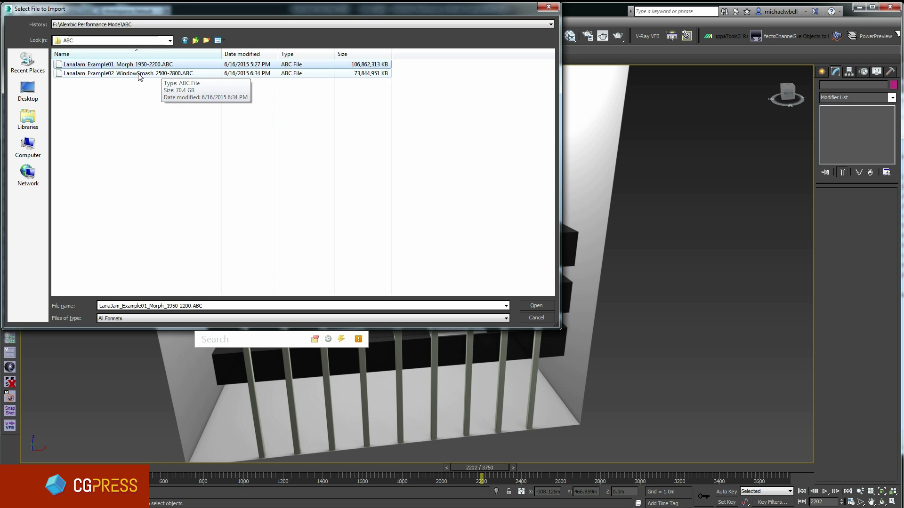
pyautogui.click(138, 74)
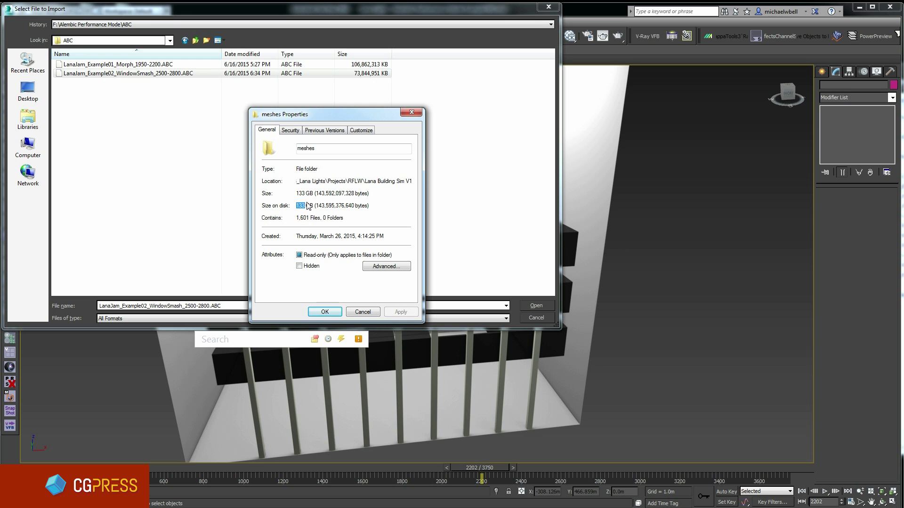
# Move the meshes Properties window aside and open LanaJam_Example01_Morph_1950-2200.ABC for import
pyautogui.moveTo(335, 114); pyautogui.dragTo(3, 132)
pyautogui.click(141, 74)
pyautogui.click(169, 65)
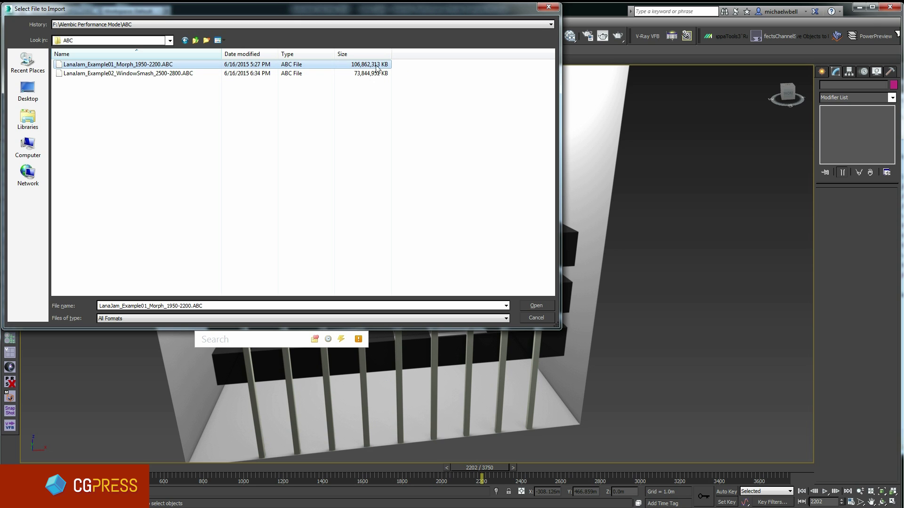
pyautogui.click(537, 306)
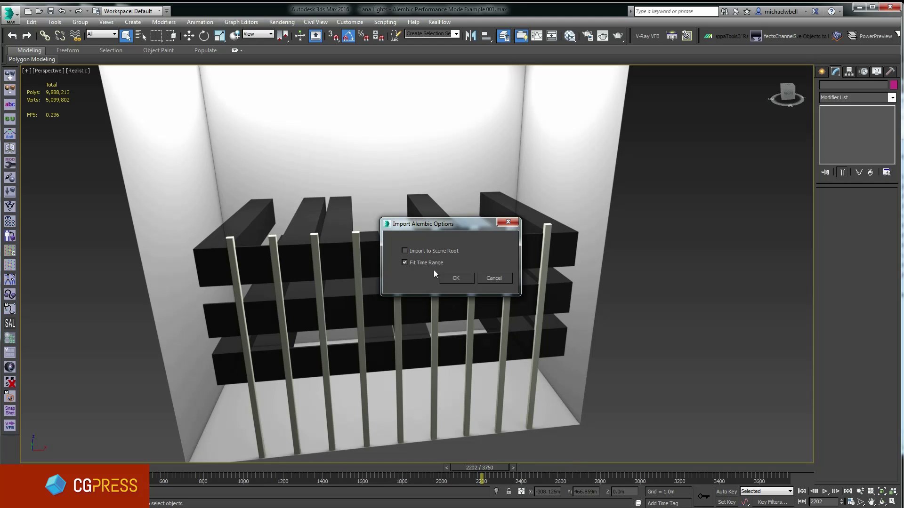
# Confirm the Alembic import with Fit Time Range left on
pyautogui.click(455, 279)
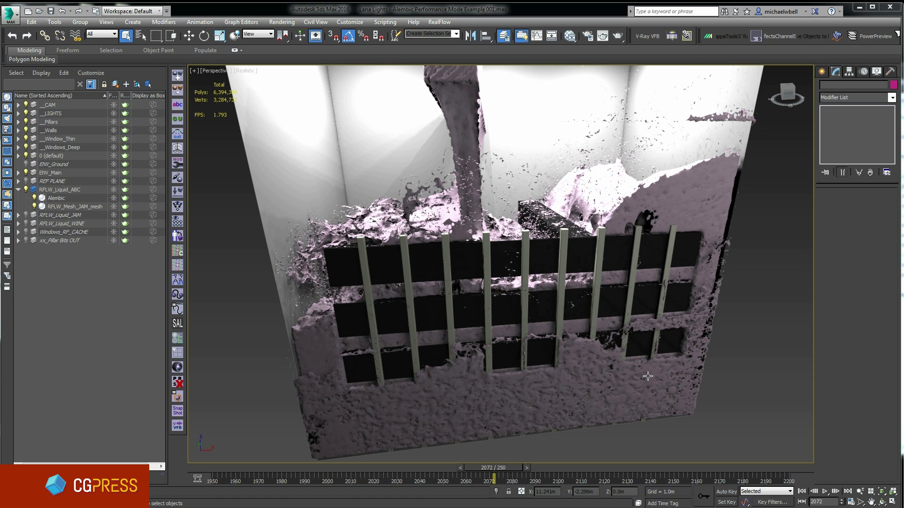
# Select the imported liquid mesh for its Alembic Object parameters, then select the Alembic container row
pyautogui.click(587, 373)
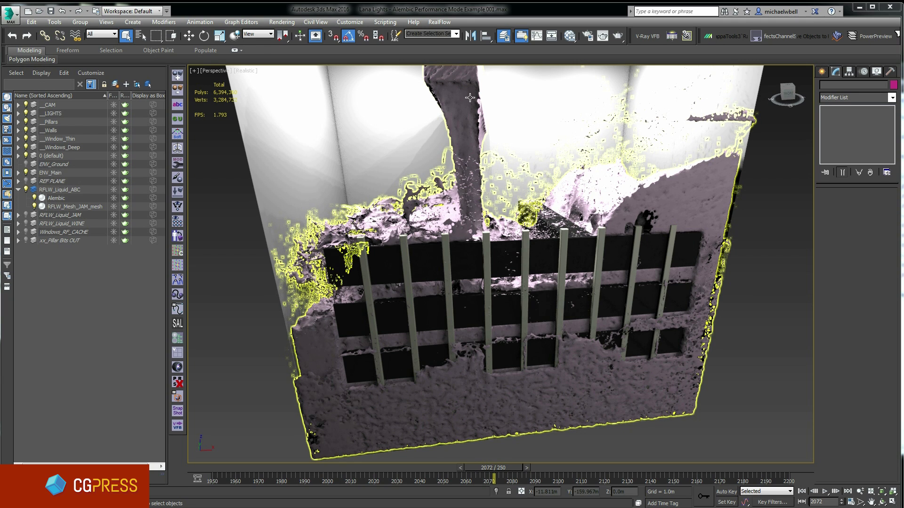
pyautogui.click(235, 452)
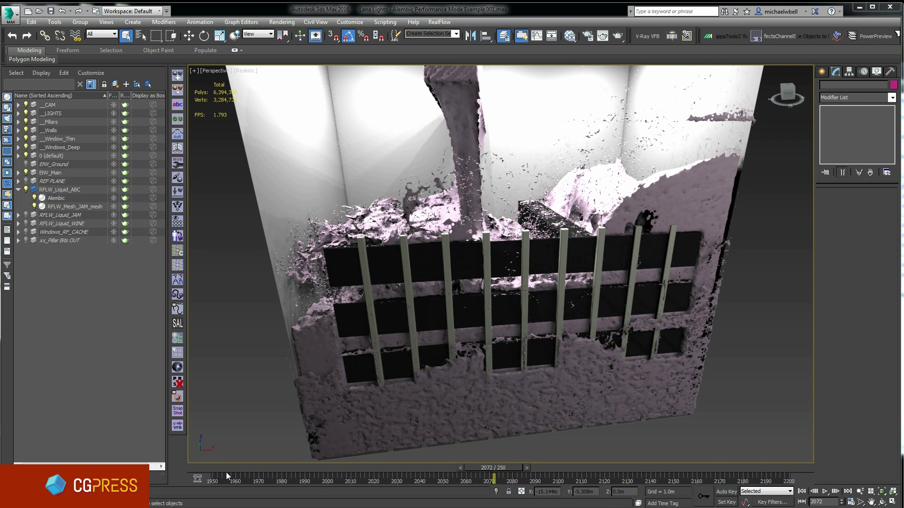
pyautogui.click(543, 332)
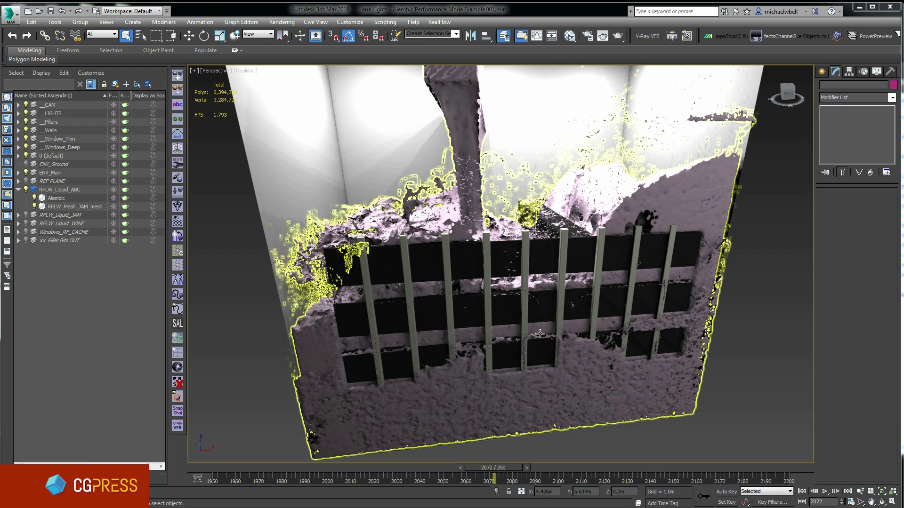
pyautogui.click(565, 343)
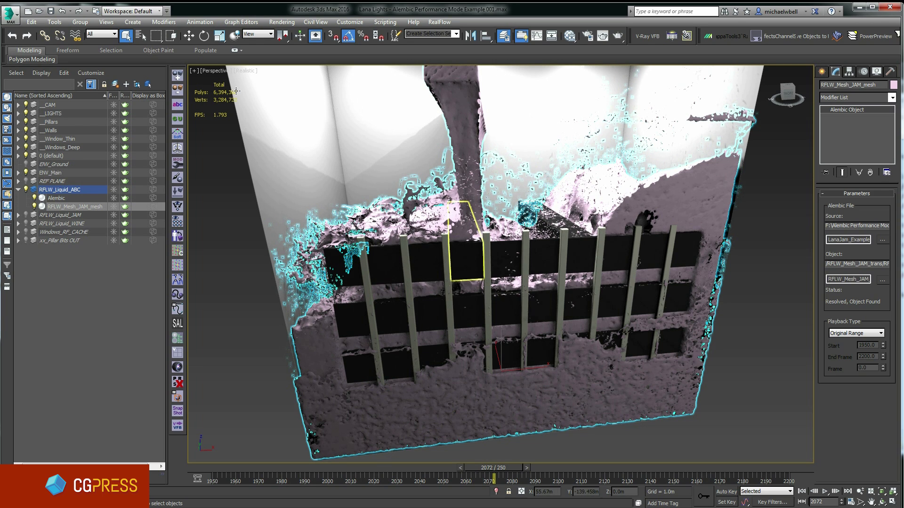
pyautogui.click(56, 198)
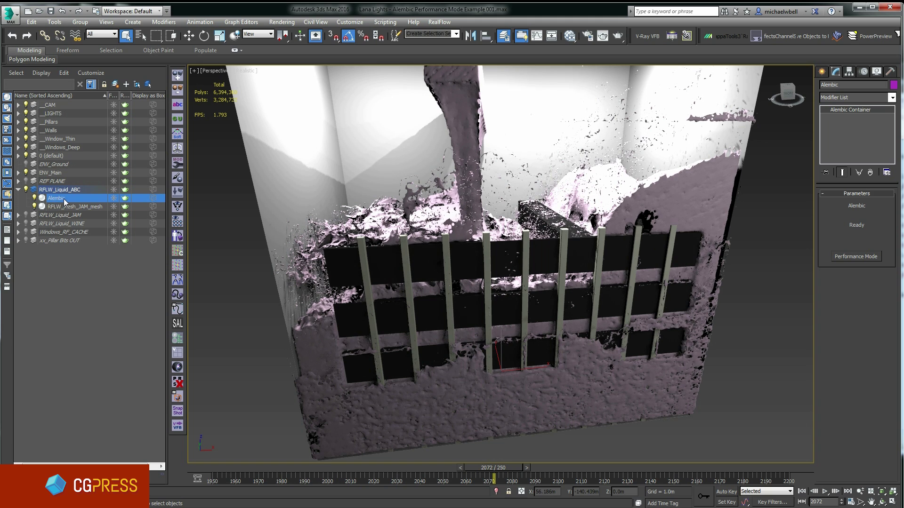
pyautogui.click(14, 21)
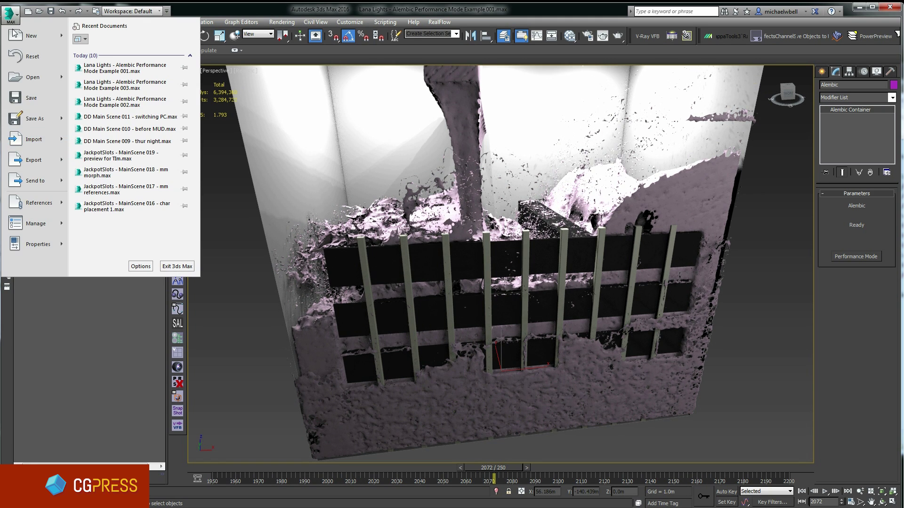
pyautogui.moveTo(33, 140)
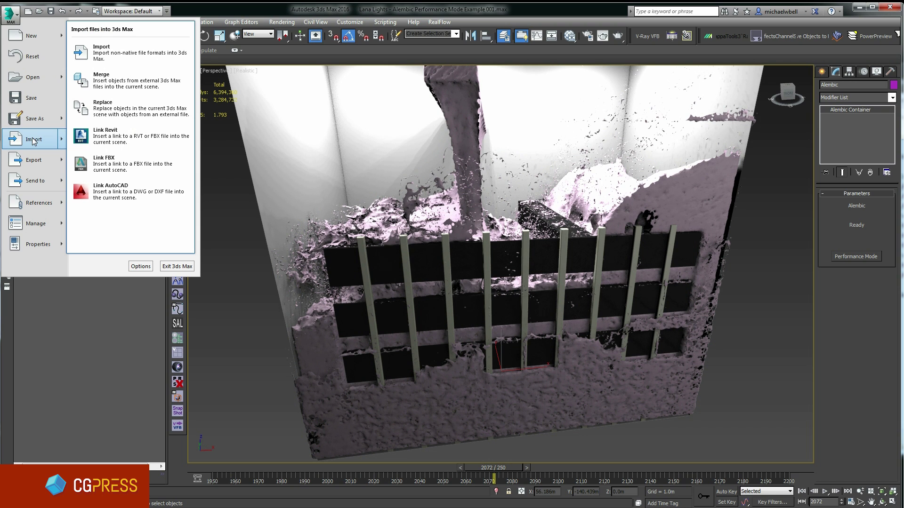
pyautogui.click(15, 19)
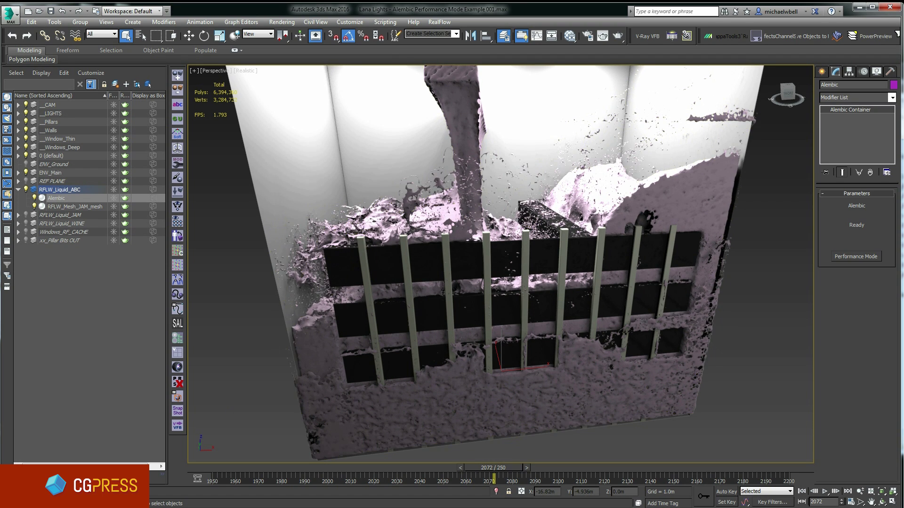
pyautogui.click(9, 472)
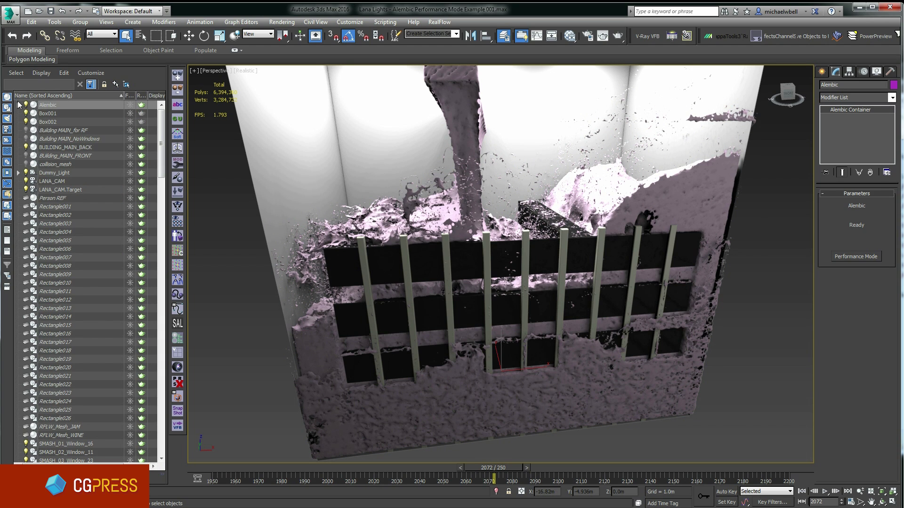
pyautogui.click(35, 105)
pyautogui.click(60, 113)
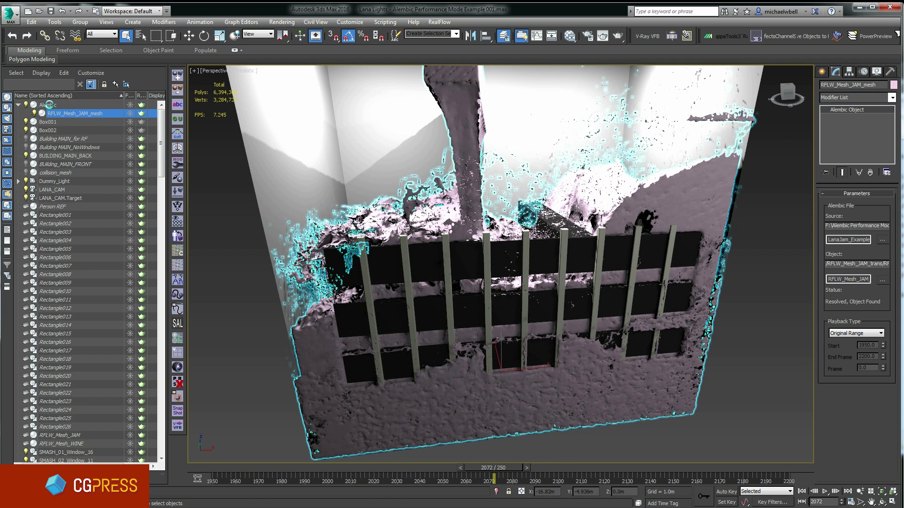
pyautogui.click(49, 104)
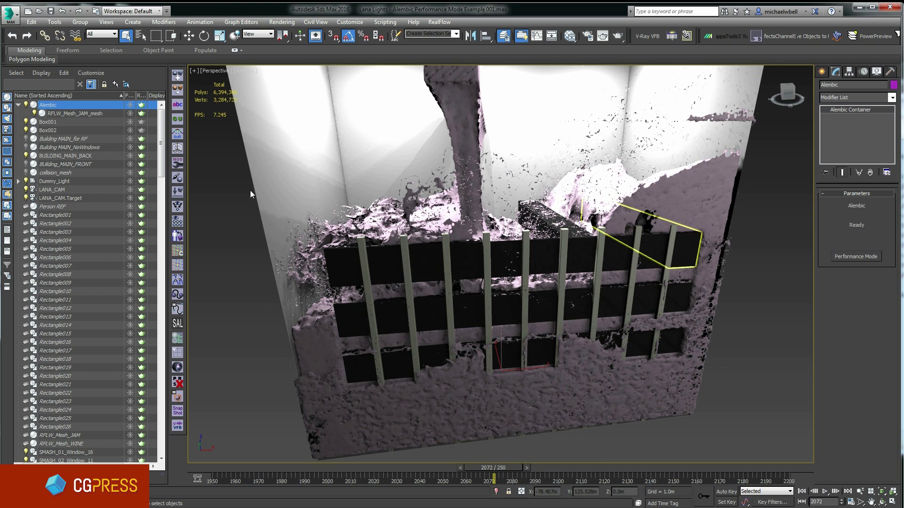
pyautogui.click(80, 114)
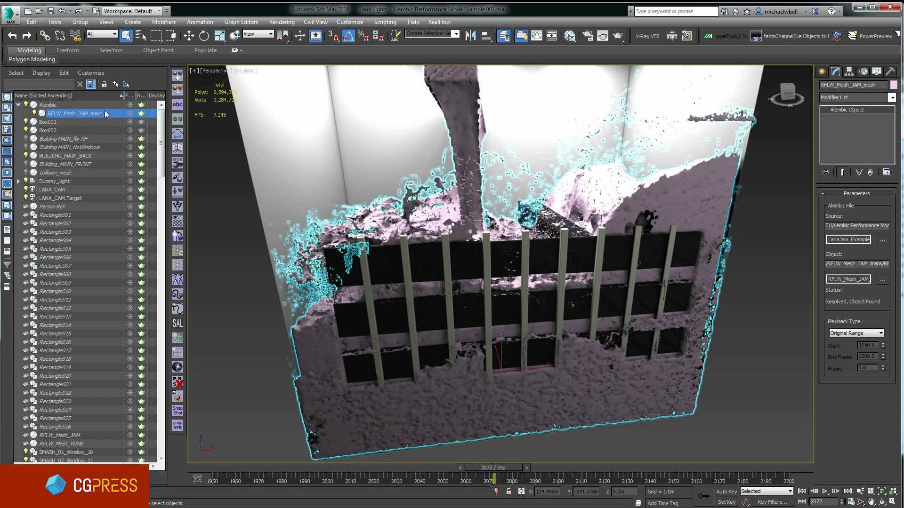
pyautogui.click(52, 106)
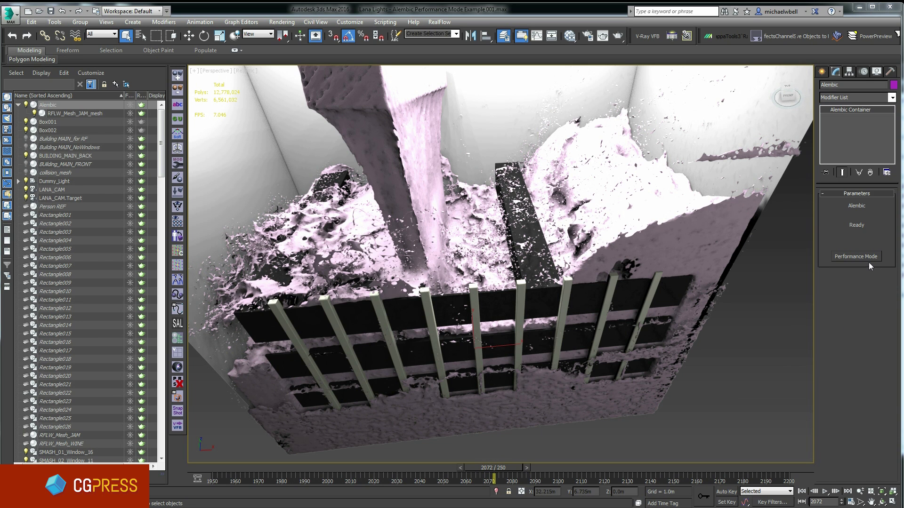
# Orbit in closer to a frontal view of the barred window
pyautogui.keyDown('alt'); pyautogui.moveTo(601, 308); pyautogui.dragTo(589, 309, button='middle'); pyautogui.keyUp('alt')
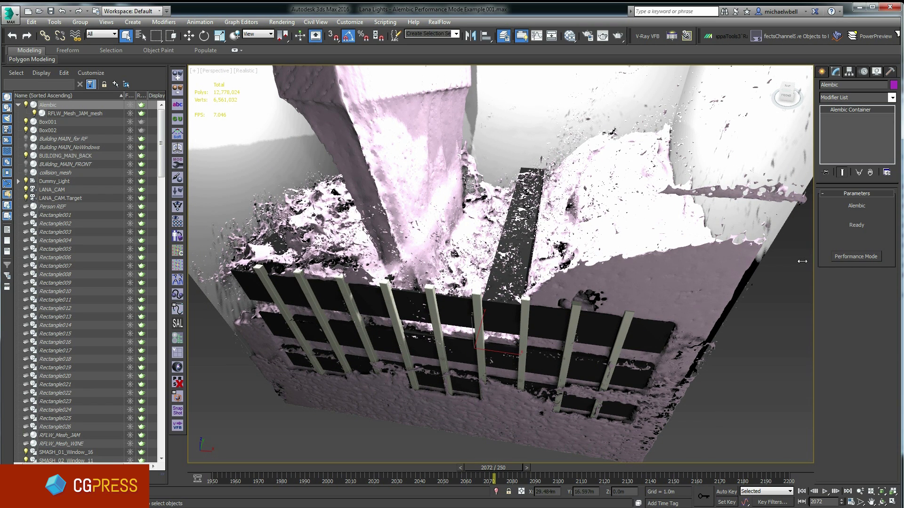
pyautogui.keyDown('alt'); pyautogui.moveTo(443, 261); pyautogui.dragTo(382, 233, button='middle'); pyautogui.keyUp('alt')
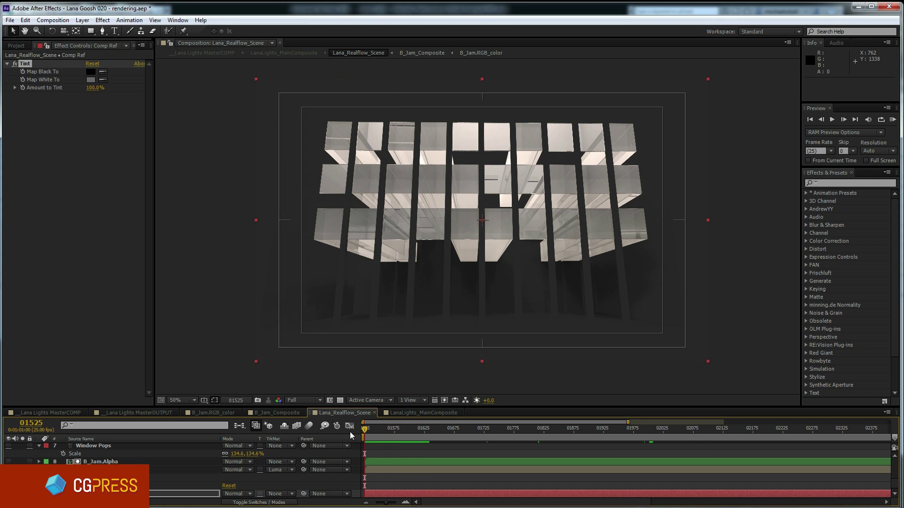
# RAM-preview the jam pour, then step through frames 01759, 01857 and 01999
pyautogui.click(892, 120)
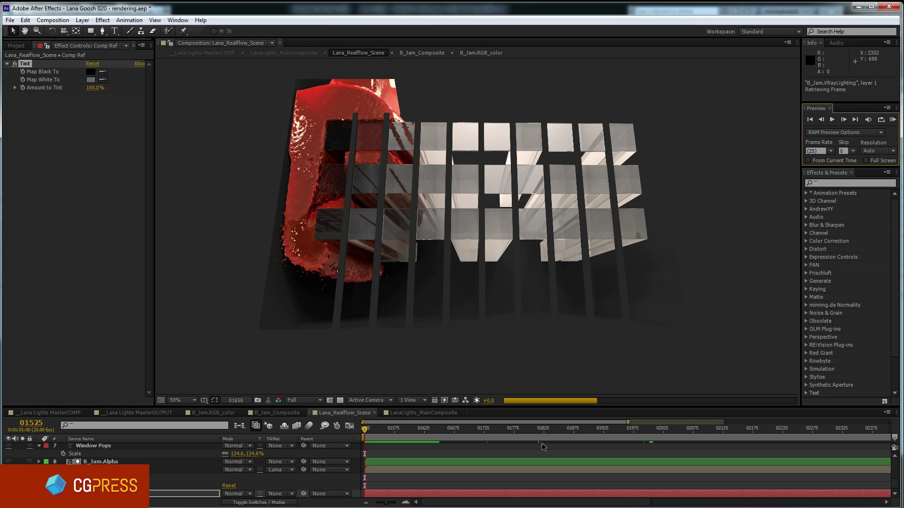
pyautogui.moveTo(432, 440)
pyautogui.mouseDown()
pyautogui.moveTo(372, 434)
pyautogui.moveTo(422, 430)
pyautogui.moveTo(367, 429)
pyautogui.moveTo(425, 432)
pyautogui.mouseUp()
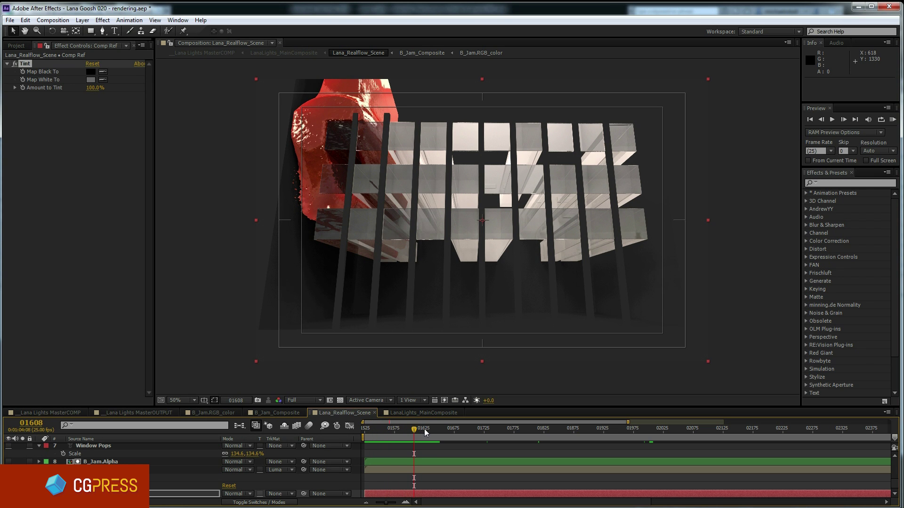
pyautogui.click(504, 431)
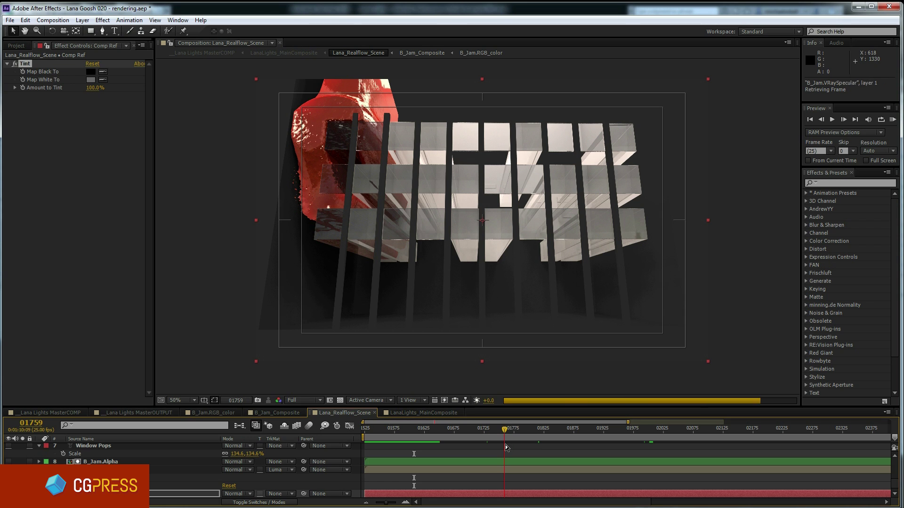
pyautogui.click(563, 432)
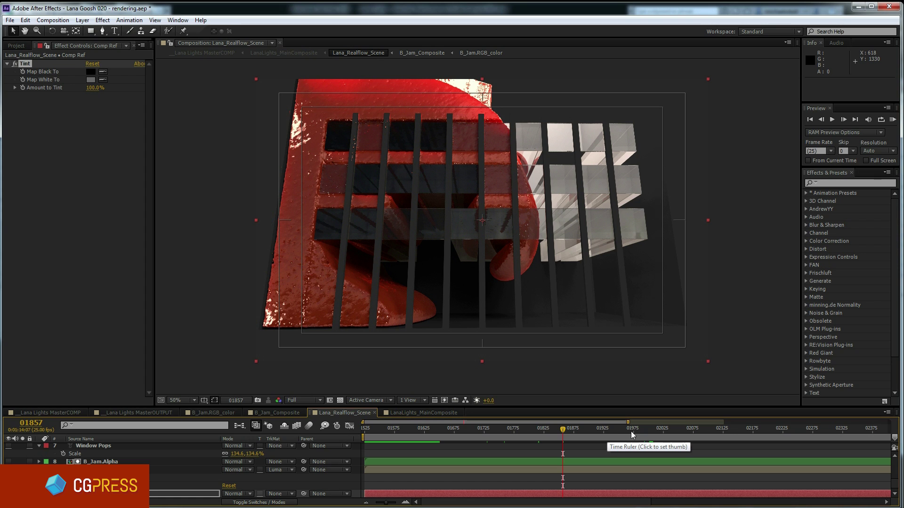
pyautogui.click(648, 430)
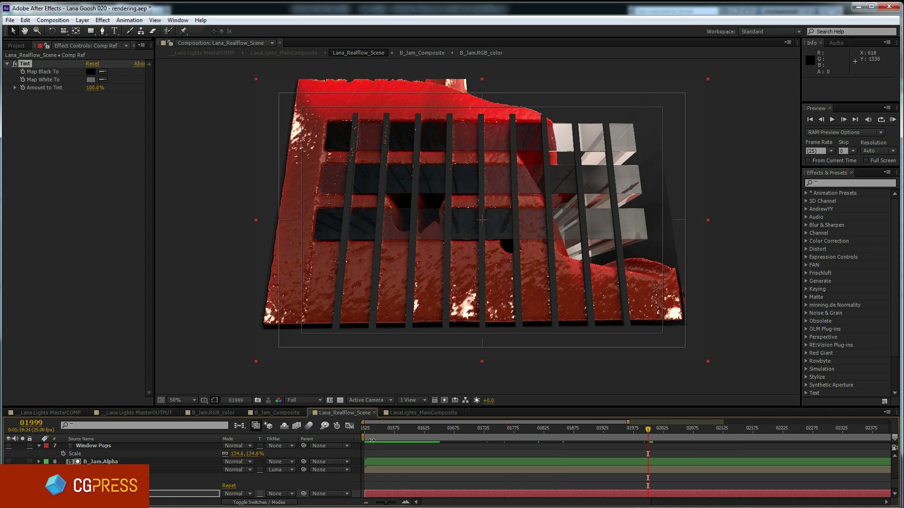
# Set the work area to about 02000–02096 and play it back in real time from RAM
pyautogui.moveTo(362, 437); pyautogui.dragTo(700, 432)
pyautogui.press('n')
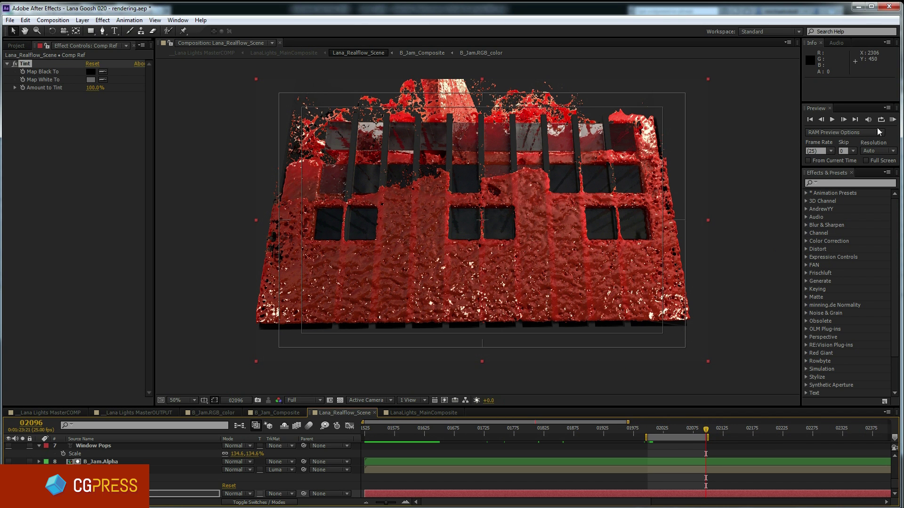
pyautogui.click(893, 120)
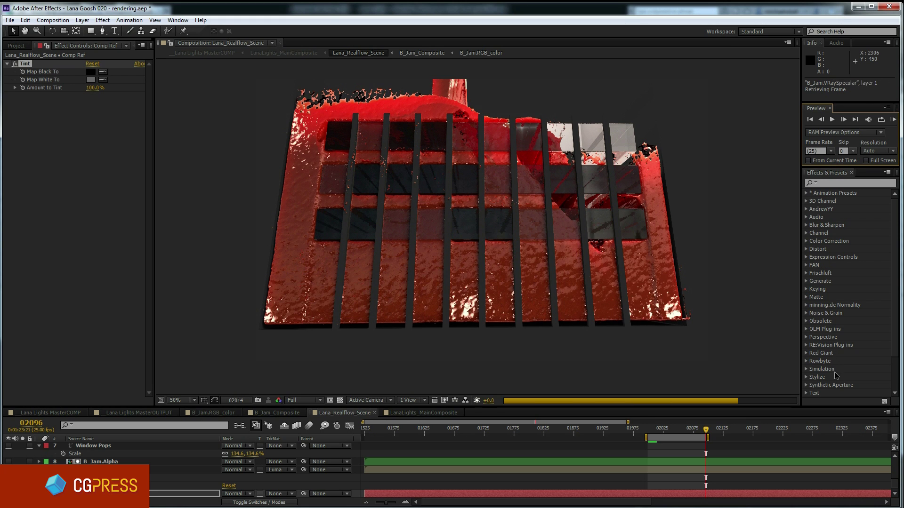
pyautogui.press('space')
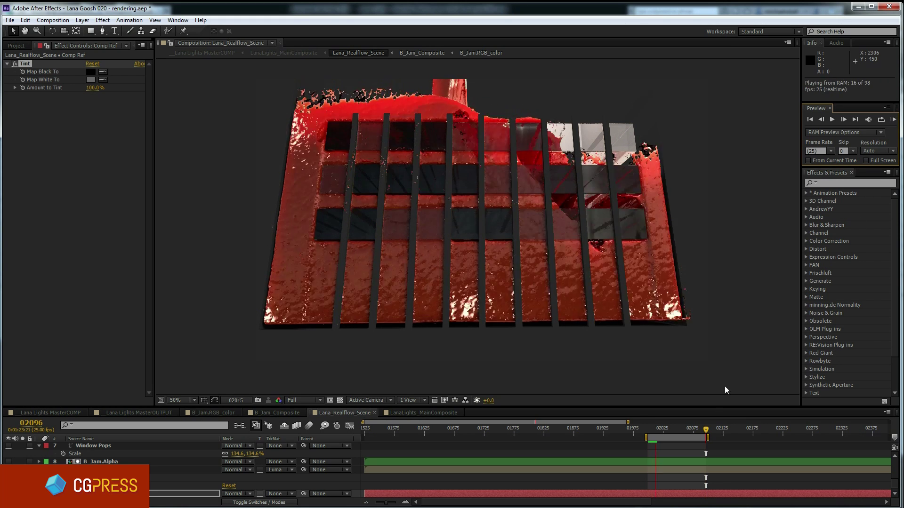
pyautogui.press('space')
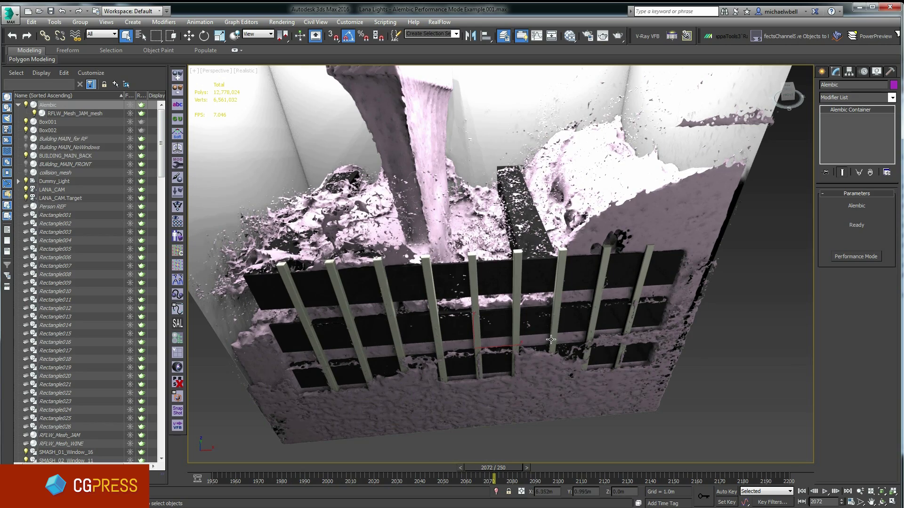
pyautogui.moveTo(551, 338)
pyautogui.mouseDown(button='middle')
pyautogui.moveTo(538, 337)
pyautogui.moveTo(563, 335)
pyautogui.moveTo(548, 336)
pyautogui.mouseUp(button='middle')
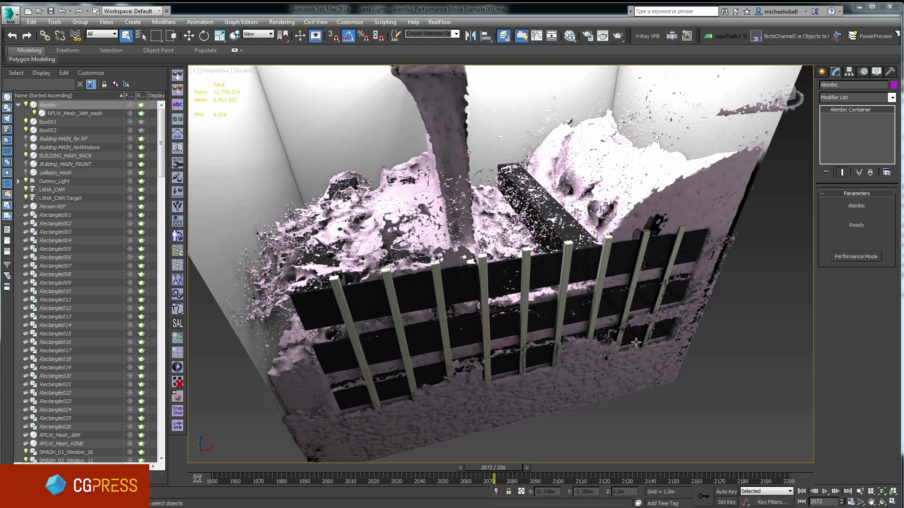
# Set Time Configuration start to 2000 and end to 2040, then go to frame 2000
pyautogui.click(851, 503)
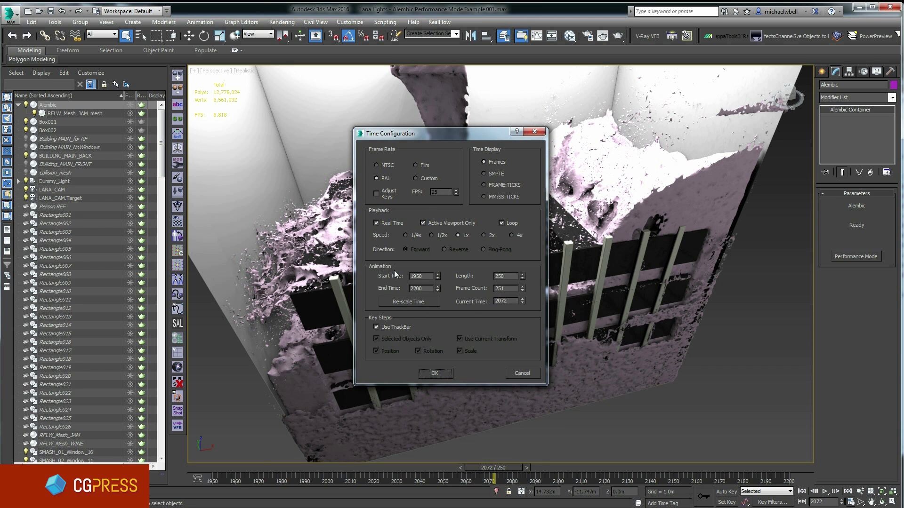
pyautogui.moveTo(422, 279); pyautogui.dragTo(401, 278)
pyautogui.write('2000')
pyautogui.doubleClick(427, 289)
pyautogui.write('2')
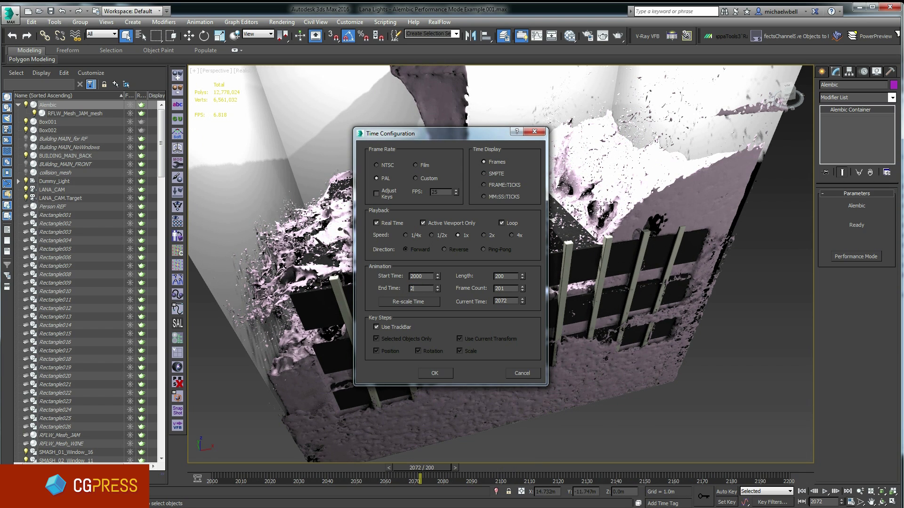
pyautogui.write('040')
pyautogui.click(422, 276)
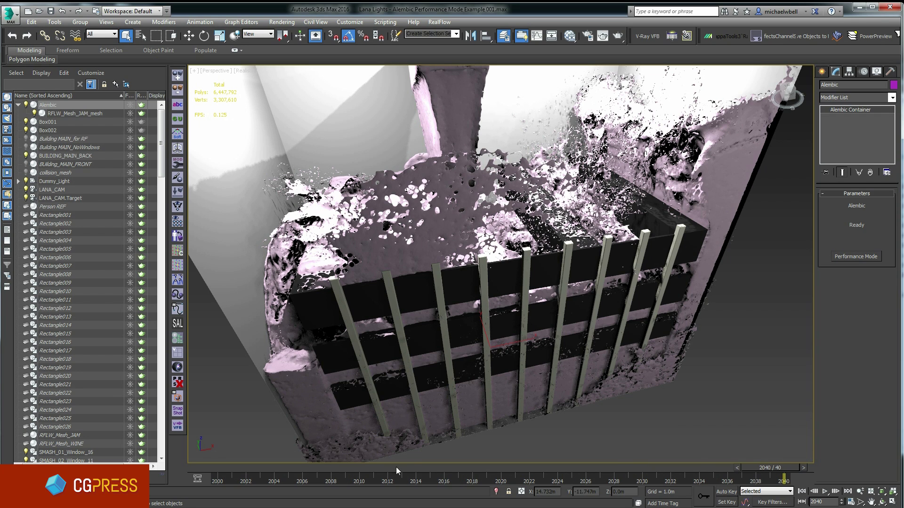
pyautogui.rightClick(217, 469)
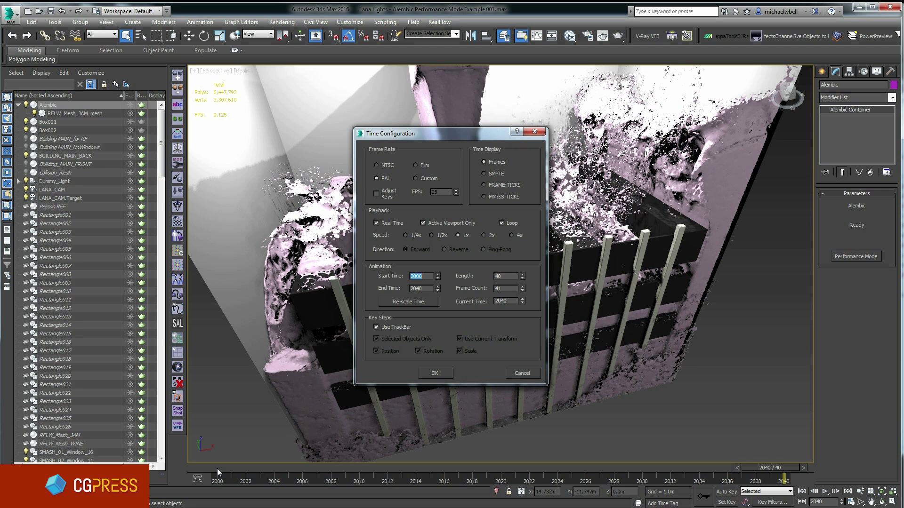
pyautogui.click(434, 374)
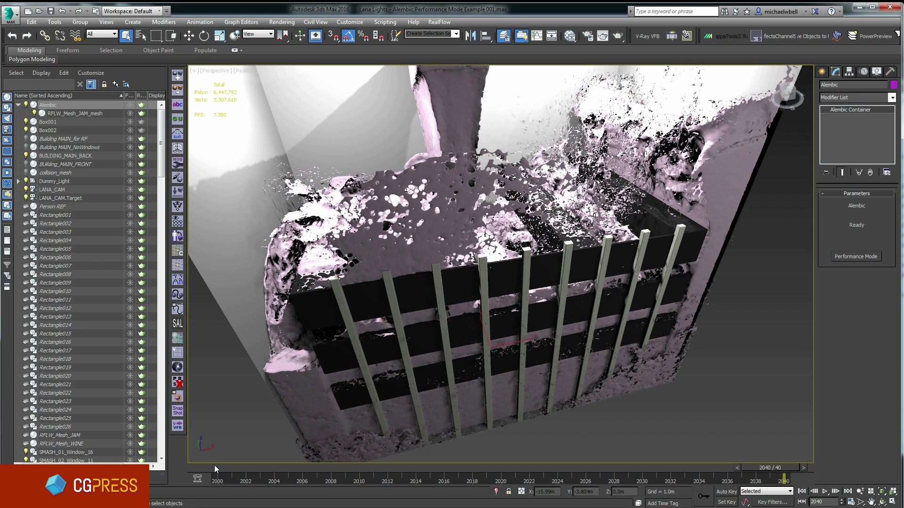
pyautogui.click(215, 466)
# At frame 2000, enable Alembic Performance Mode so the jam mesh caches and shows in magenta
pyautogui.press('w')
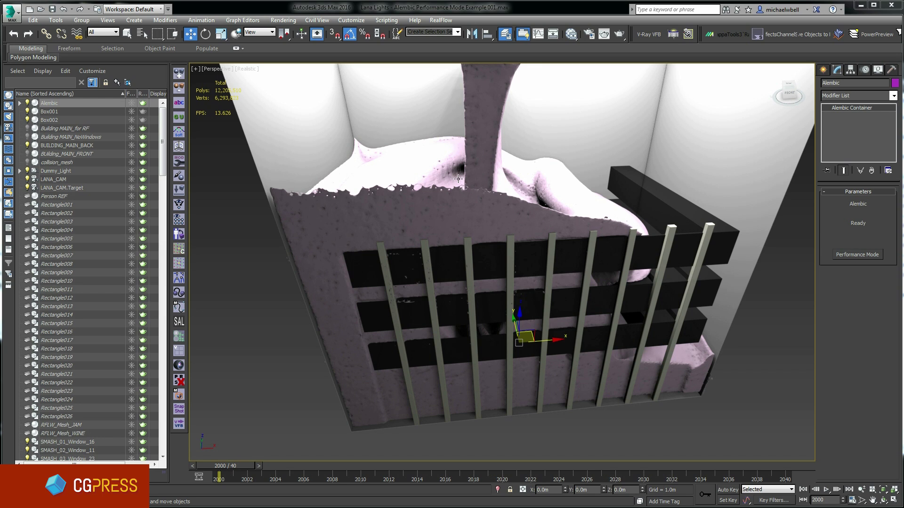
pyautogui.click(852, 255)
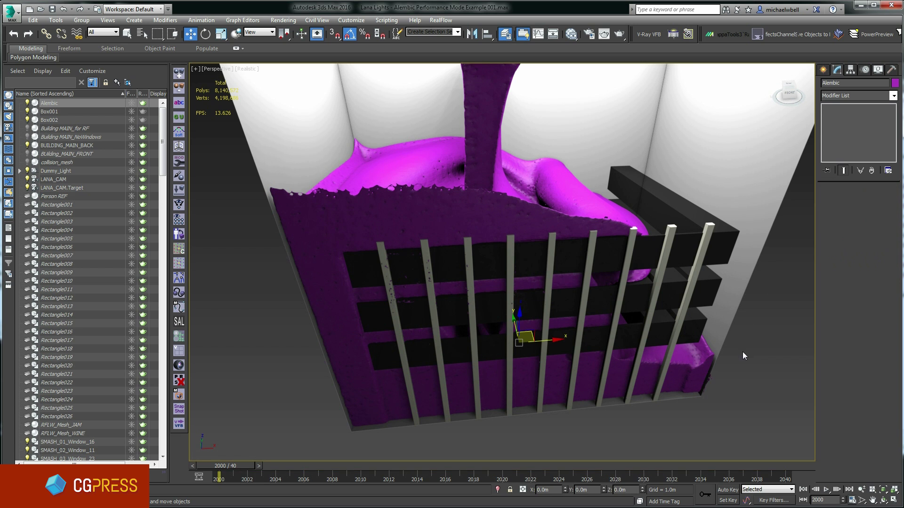
pyautogui.click(519, 238)
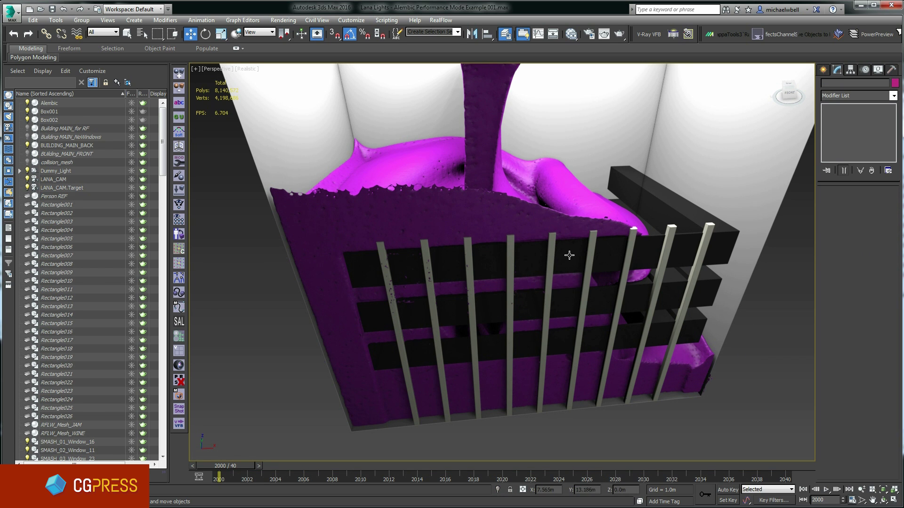
pyautogui.keyDown('alt'); pyautogui.moveTo(595, 323); pyautogui.dragTo(535, 240, button='middle'); pyautogui.keyUp('alt')
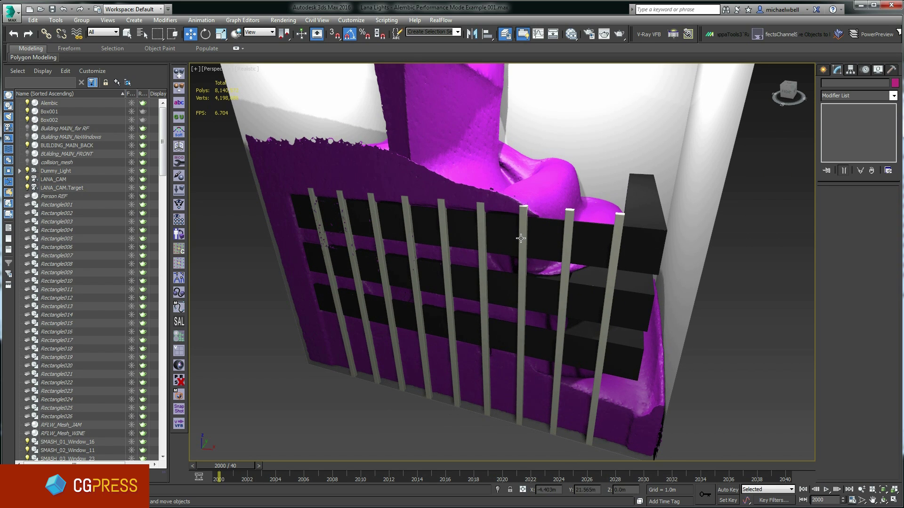
pyautogui.click(569, 229)
pyautogui.keyDown('alt'); pyautogui.moveTo(559, 246); pyautogui.dragTo(546, 273, button='middle'); pyautogui.keyUp('alt')
pyautogui.hotkey('alt', 'q')
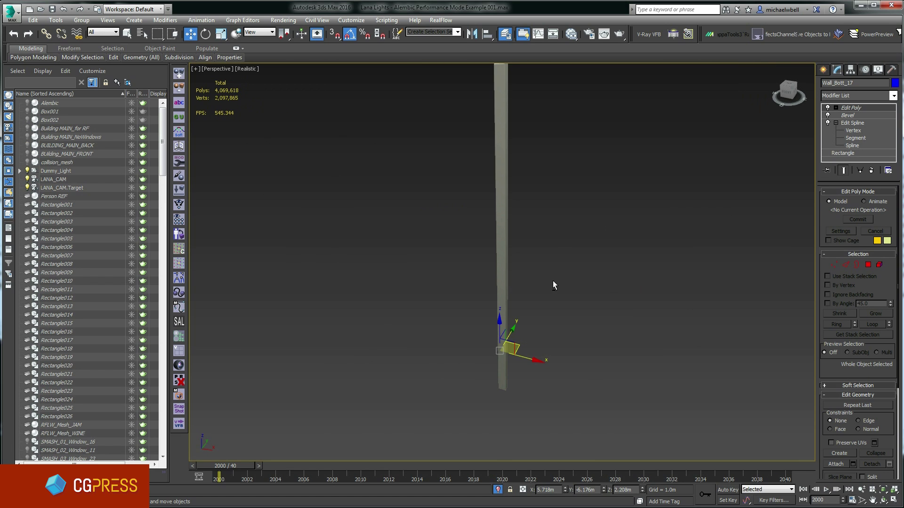
pyautogui.click(499, 490)
pyautogui.click(589, 34)
pyautogui.click(781, 156)
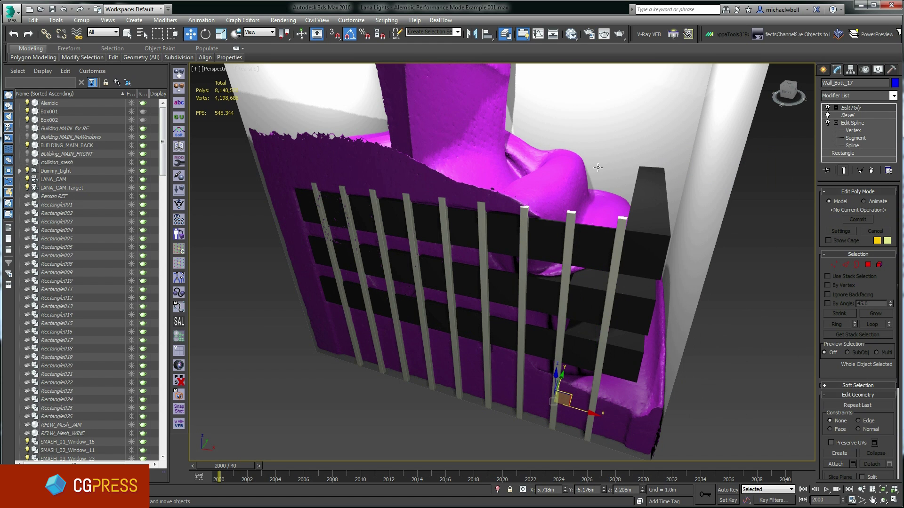
# Select the magenta jam mesh and orbit around the building and cage while frames cache
pyautogui.click(566, 185)
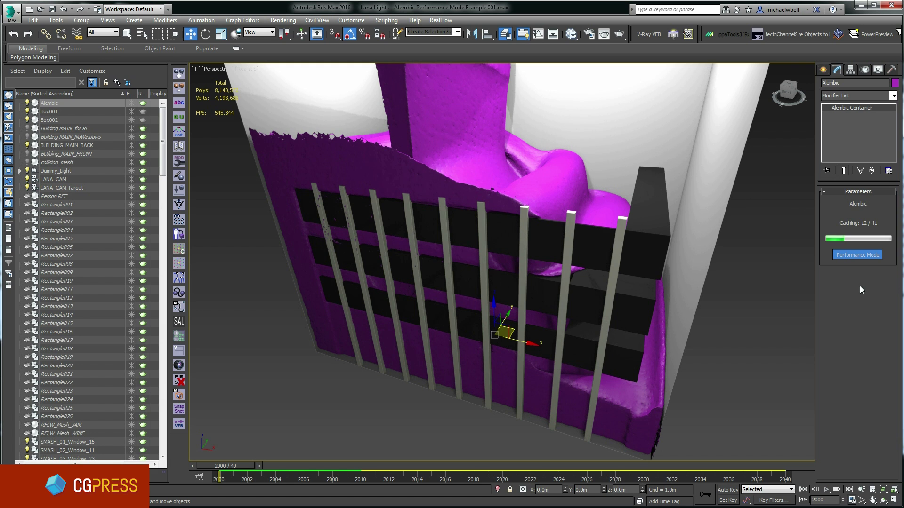
pyautogui.keyDown('alt'); pyautogui.moveTo(301, 459); pyautogui.dragTo(509, 226, button='middle'); pyautogui.keyUp('alt')
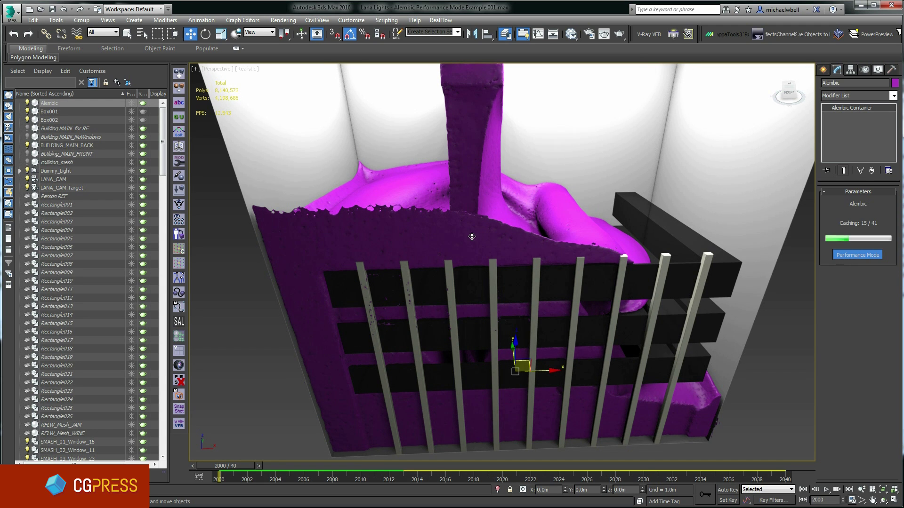
pyautogui.keyDown('alt'); pyautogui.moveTo(497, 239); pyautogui.dragTo(471, 225, button='middle'); pyautogui.keyUp('alt')
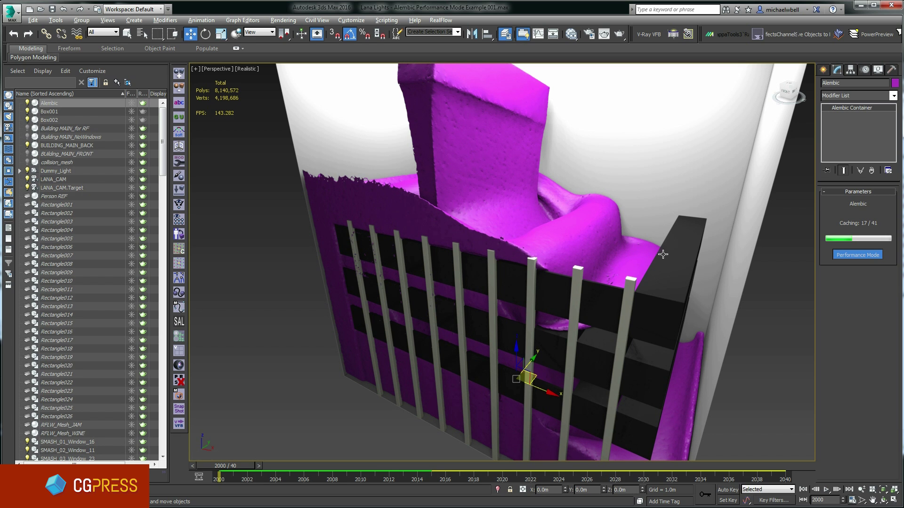
pyautogui.keyDown('alt'); pyautogui.moveTo(512, 266); pyautogui.dragTo(609, 212, button='middle'); pyautogui.keyUp('alt')
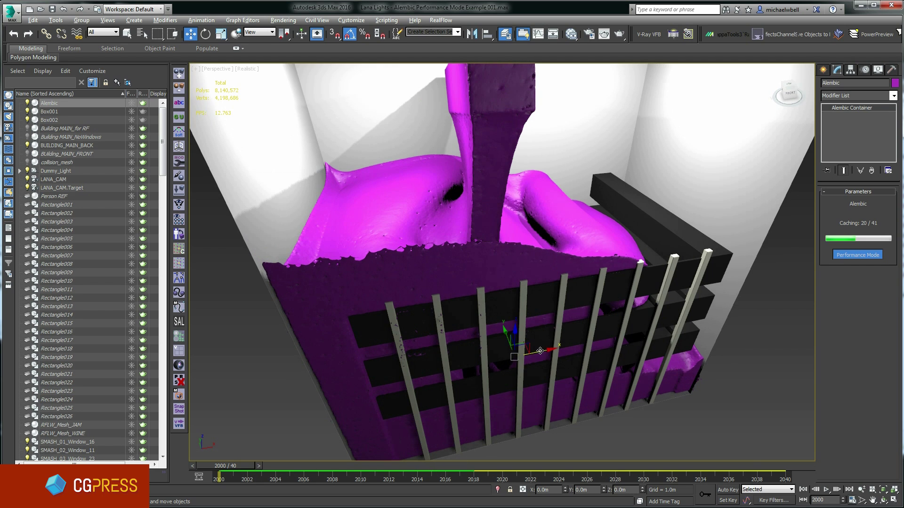
pyautogui.moveTo(501, 356)
pyautogui.keyDown('alt'); pyautogui.mouseDown(button='middle')
pyautogui.moveTo(515, 347)
pyautogui.moveTo(507, 340)
pyautogui.mouseUp(button='middle'); pyautogui.keyUp('alt')
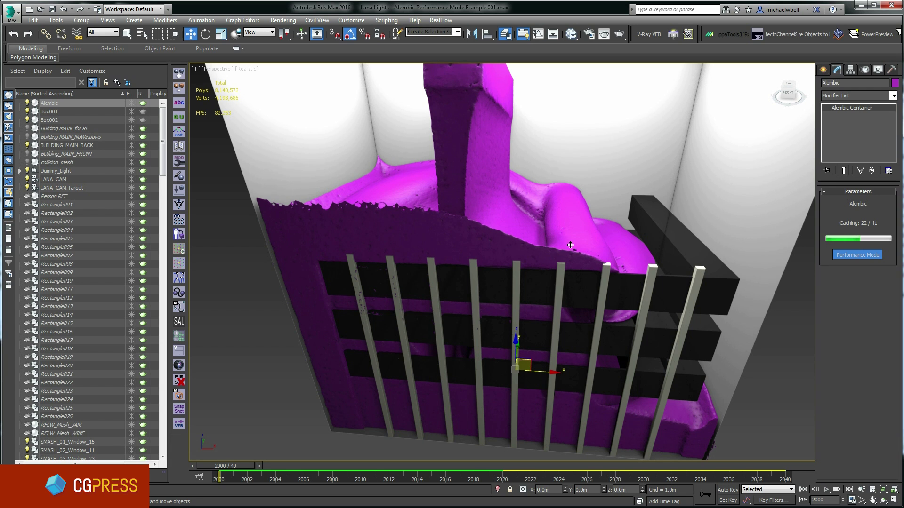
pyautogui.keyDown('alt'); pyautogui.moveTo(570, 245); pyautogui.dragTo(473, 232, button='middle'); pyautogui.keyUp('alt')
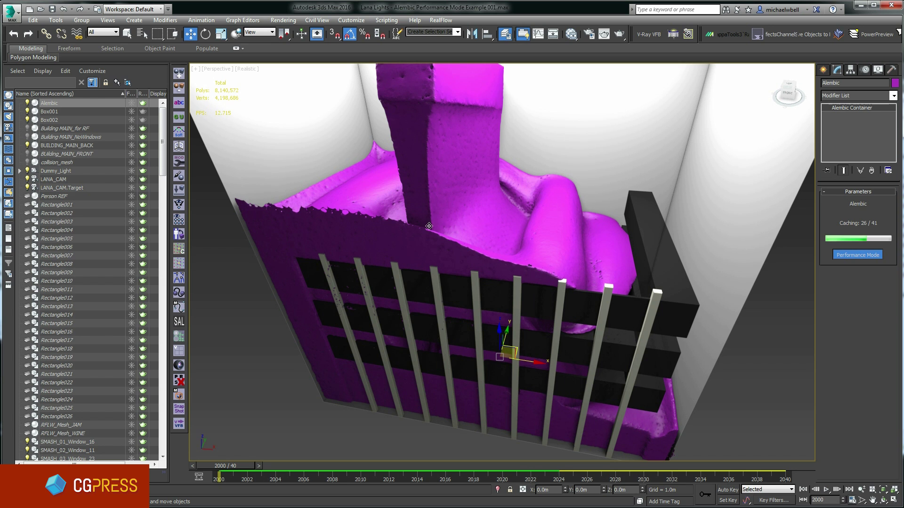
pyautogui.keyDown('alt'); pyautogui.moveTo(441, 225); pyautogui.dragTo(585, 252, button='middle'); pyautogui.keyUp('alt')
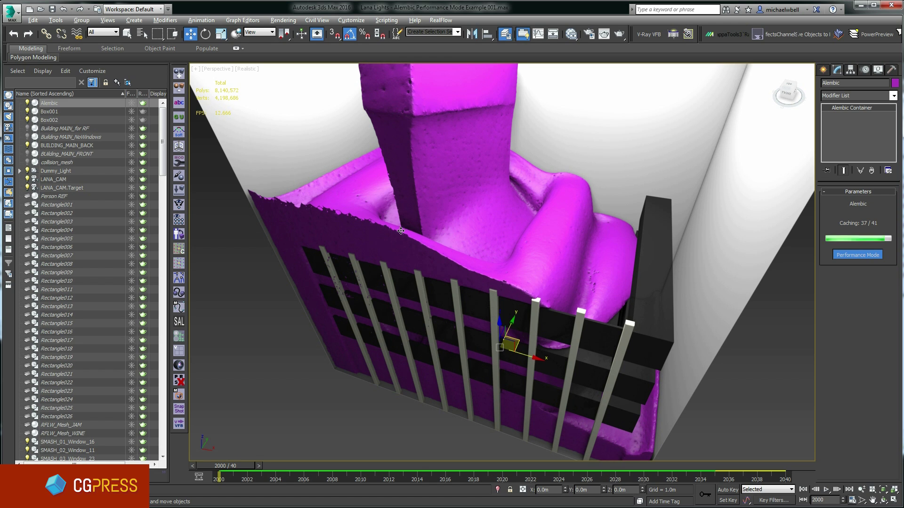
pyautogui.press('alt')
# Scrub the jam between frames 2015 and 2035 while orbiting back to a front overview of the building
pyautogui.keyDown('alt'); pyautogui.moveTo(411, 245); pyautogui.dragTo(450, 232, button='middle'); pyautogui.keyUp('alt')
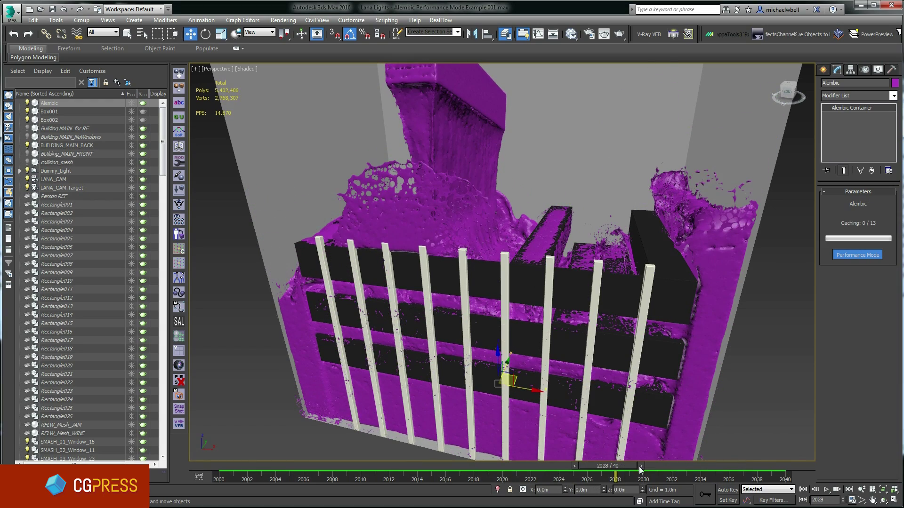
pyautogui.moveTo(640, 469); pyautogui.dragTo(481, 445)
pyautogui.press('w')
pyautogui.keyDown('alt'); pyautogui.moveTo(485, 372); pyautogui.dragTo(477, 335, button='middle'); pyautogui.keyUp('alt')
pyautogui.moveTo(510, 465)
pyautogui.mouseDown()
pyautogui.moveTo(408, 462)
pyautogui.moveTo(633, 453)
pyautogui.moveTo(434, 452)
pyautogui.moveTo(510, 464)
pyautogui.mouseUp()
pyautogui.press('w')
pyautogui.keyDown('alt'); pyautogui.moveTo(518, 376); pyautogui.dragTo(514, 311, button='middle'); pyautogui.keyUp('alt')
pyautogui.scroll(-4, 507, 279)
pyautogui.moveTo(514, 464); pyautogui.dragTo(469, 471)
pyautogui.keyDown('alt'); pyautogui.moveTo(469, 452); pyautogui.dragTo(309, 453, button='middle'); pyautogui.keyUp('alt')
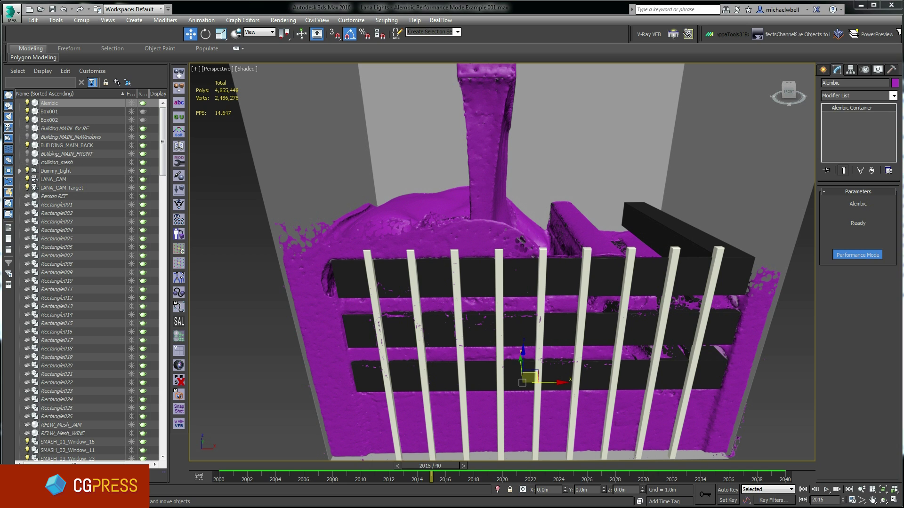
# Check 3dsmax.exe memory (about 29.9 GB) in Task Manager, then scrub the jam to frame 2025
pyautogui.hotkey('ctrl', 'shift', 'Escape')
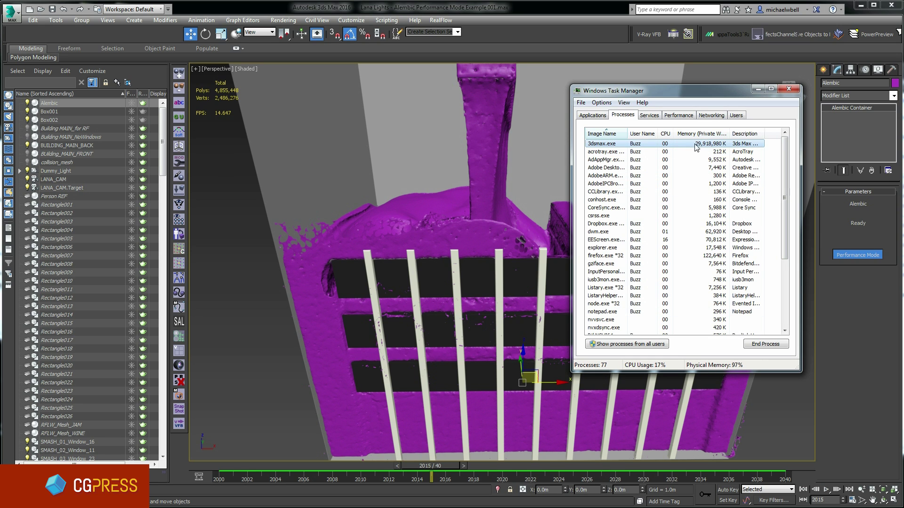
pyautogui.moveTo(719, 100); pyautogui.dragTo(903, 101)
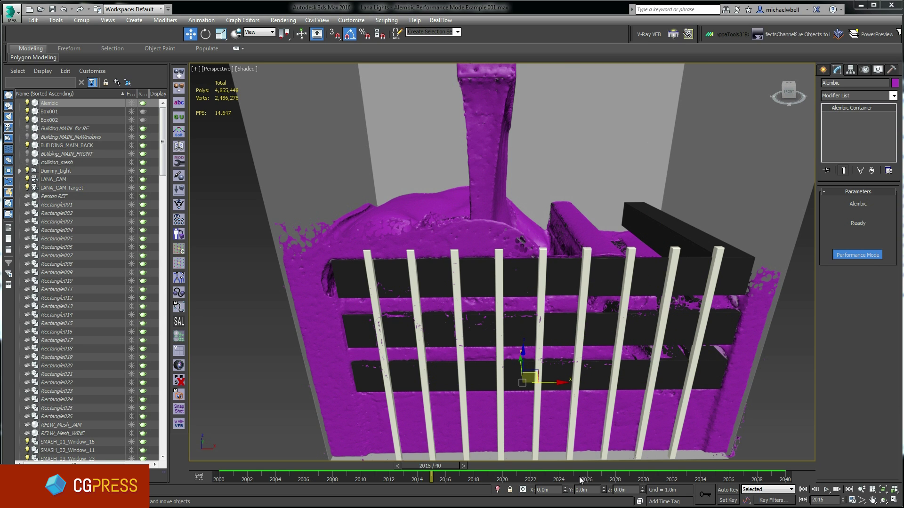
pyautogui.moveTo(433, 469); pyautogui.dragTo(573, 469)
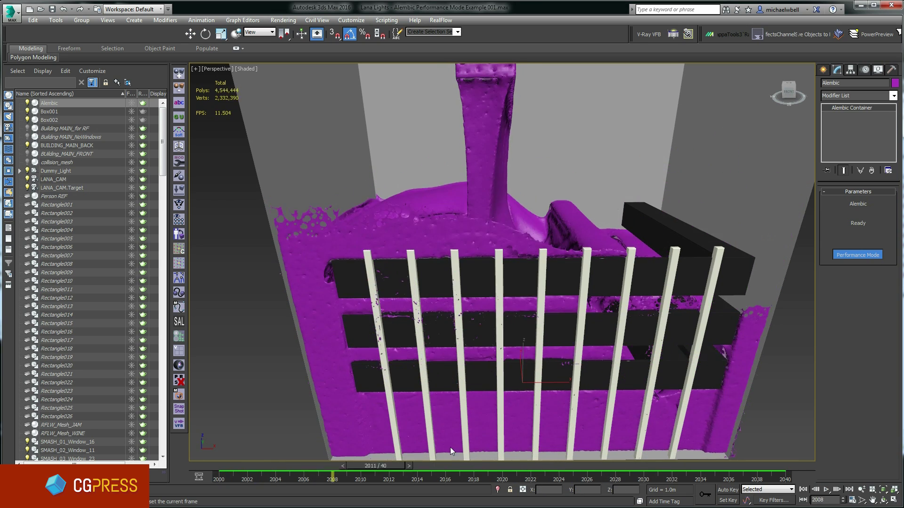
# Orbit to look down into the building and extend the animation end time to frame 2044
pyautogui.press('w')
pyautogui.keyDown('alt'); pyautogui.moveTo(483, 445); pyautogui.dragTo(474, 263, button='middle'); pyautogui.keyUp('alt')
pyautogui.keyDown('alt'); pyautogui.moveTo(432, 192); pyautogui.dragTo(628, 231, button='middle'); pyautogui.keyUp('alt')
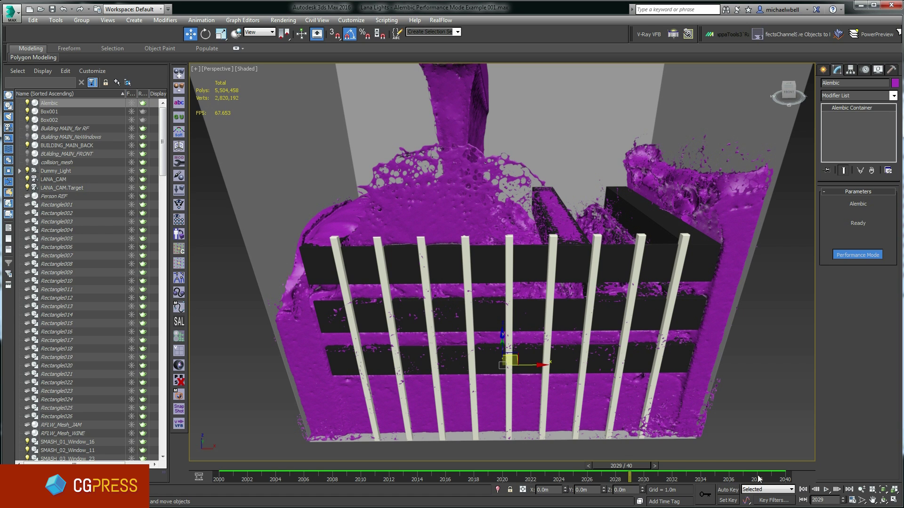
pyautogui.keyDown('ctrl'); pyautogui.keyDown('alt'); pyautogui.moveTo(764, 479); pyautogui.dragTo(732, 481, button='right'); pyautogui.keyUp('alt'); pyautogui.keyUp('ctrl')
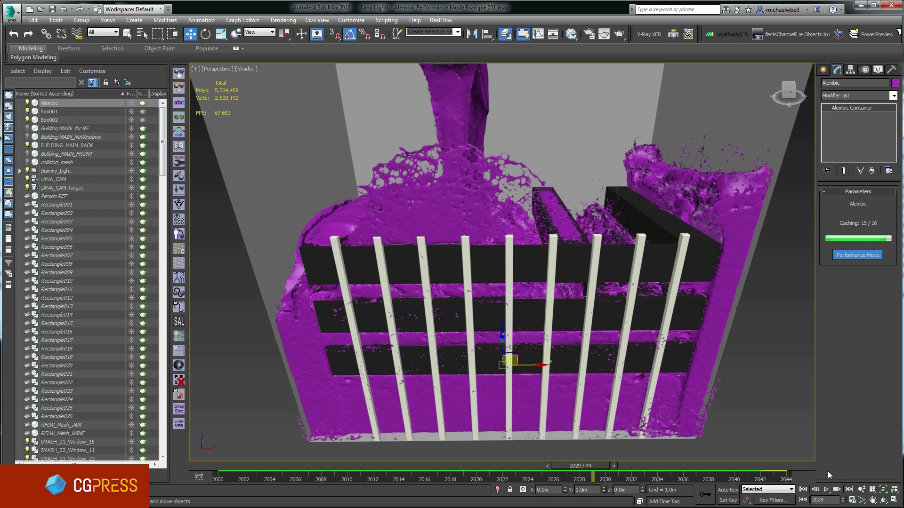
# Set Start Time to 1990 in Time Configuration, giving a 1990–2044 range of 55 frames
pyautogui.click(853, 501)
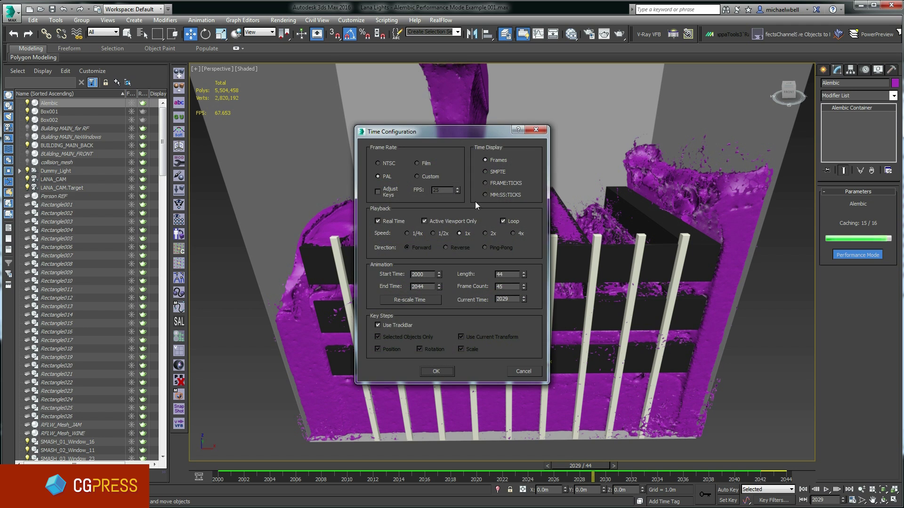
pyautogui.moveTo(394, 126); pyautogui.dragTo(469, 130)
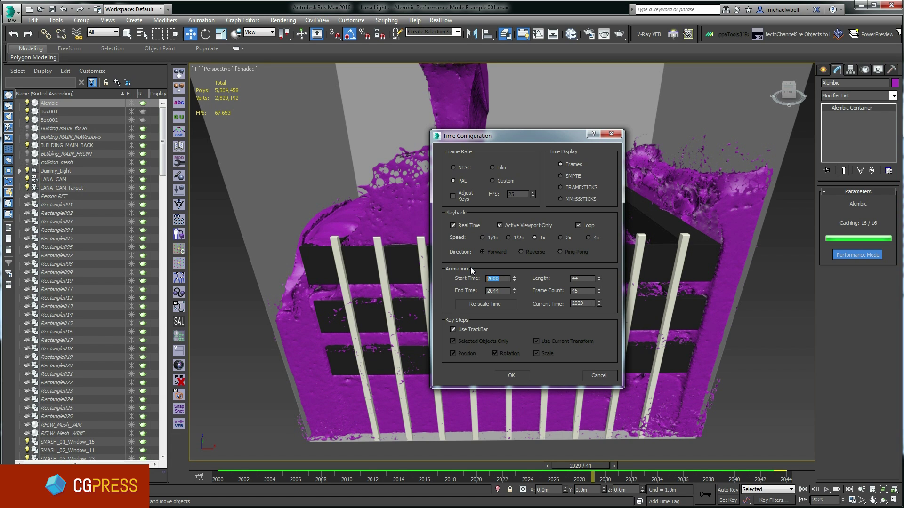
pyautogui.write('90')
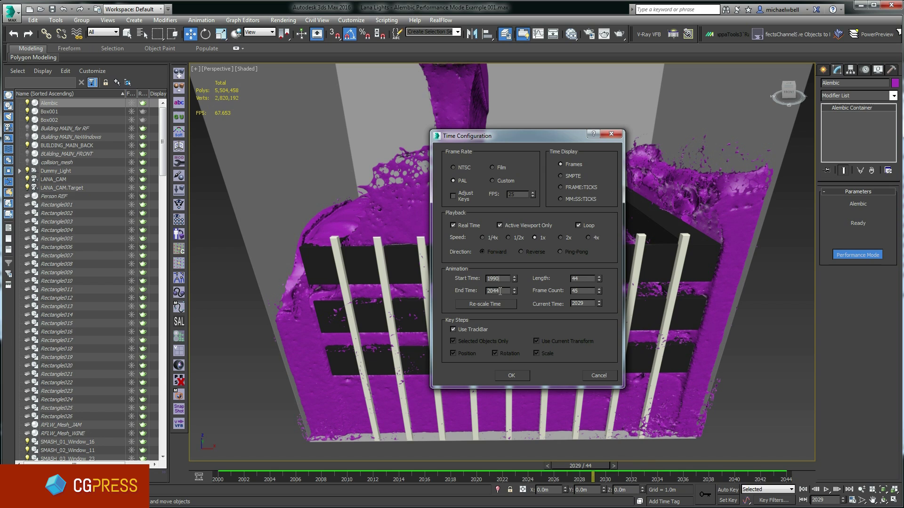
pyautogui.click(500, 291)
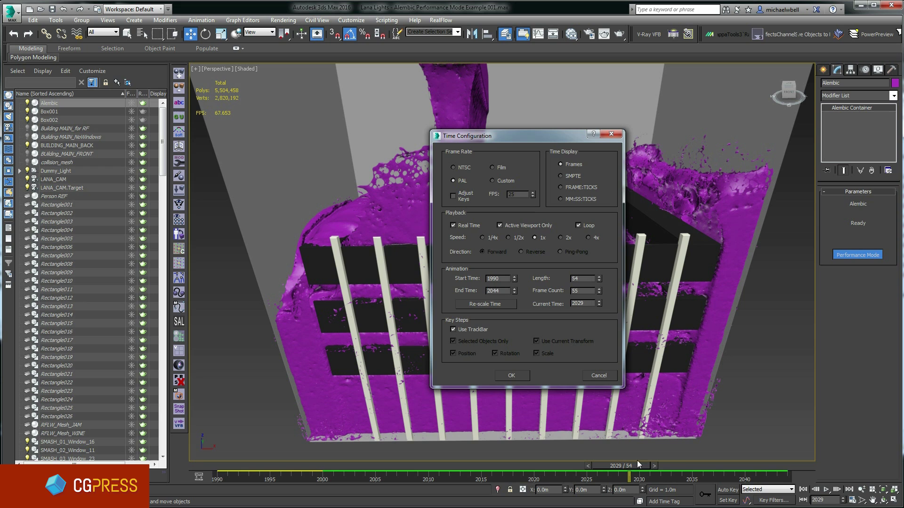
pyautogui.click(510, 376)
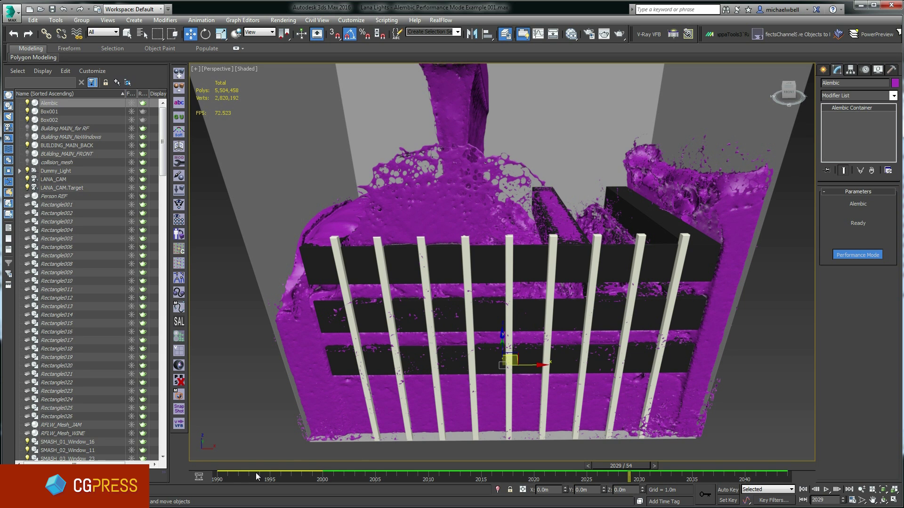
# At frame 1990, switch Performance Mode off, compare memory in Task Manager, then switch it back on
pyautogui.click(220, 467)
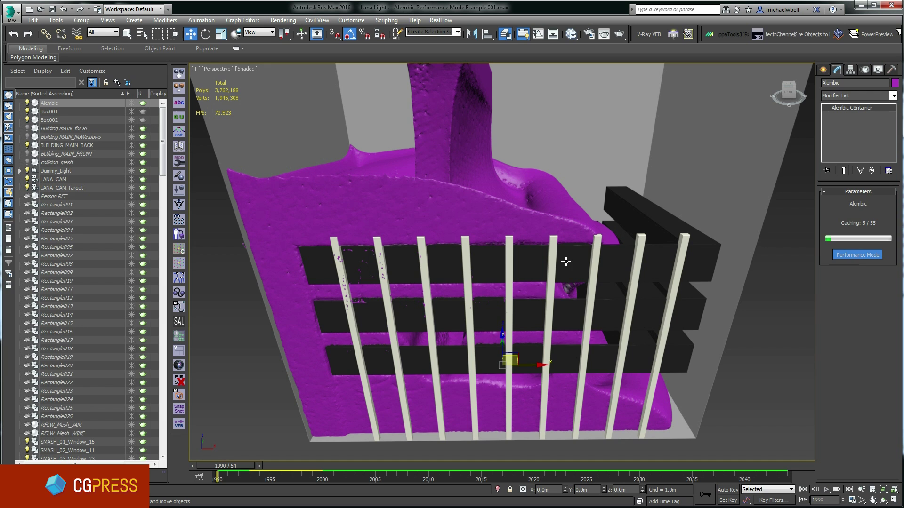
pyautogui.click(856, 254)
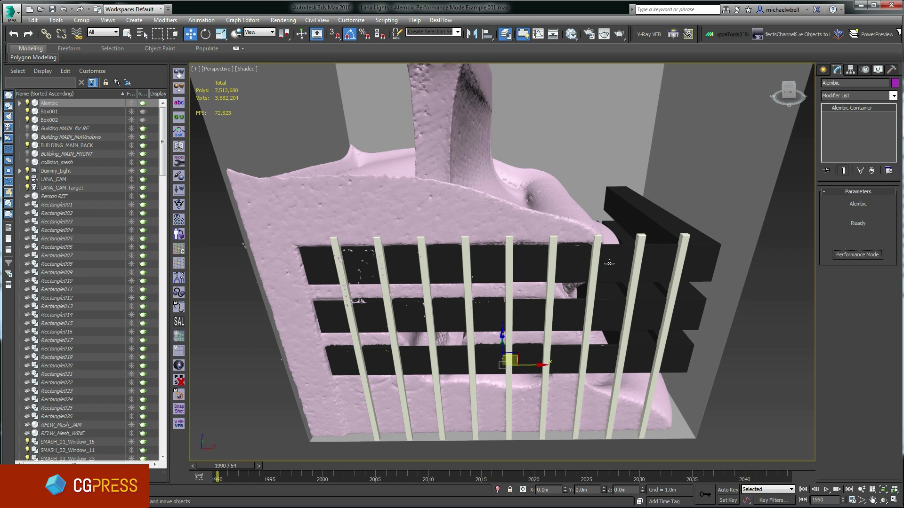
pyautogui.hotkey('ctrl', 'shift', 'Escape')
pyautogui.moveTo(777, 93); pyautogui.dragTo(585, 93)
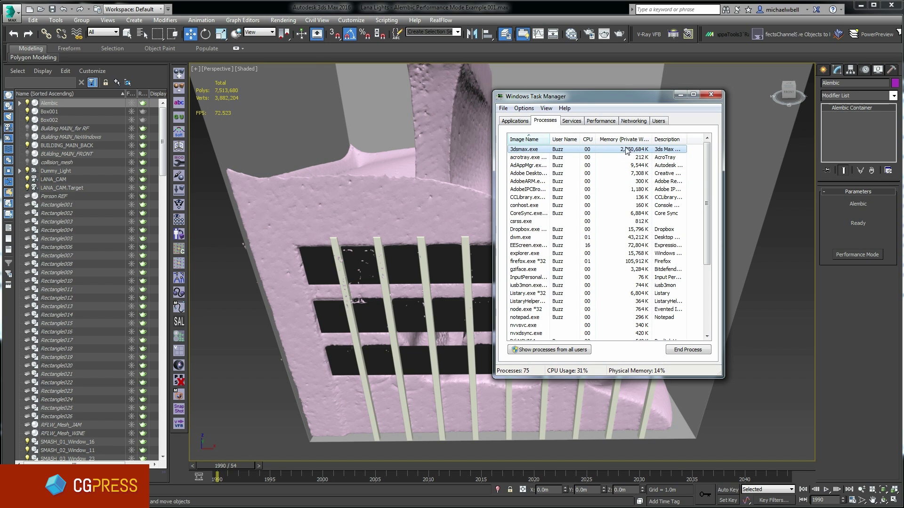
pyautogui.click(711, 94)
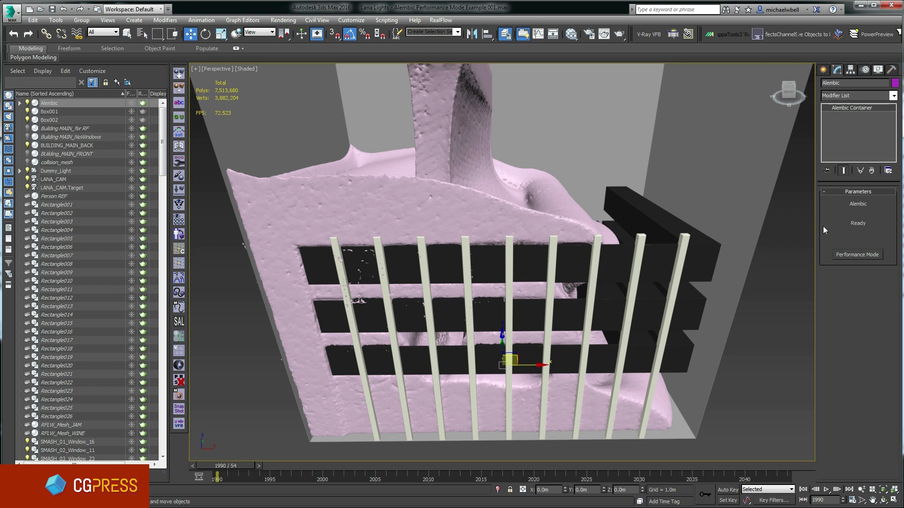
pyautogui.click(841, 257)
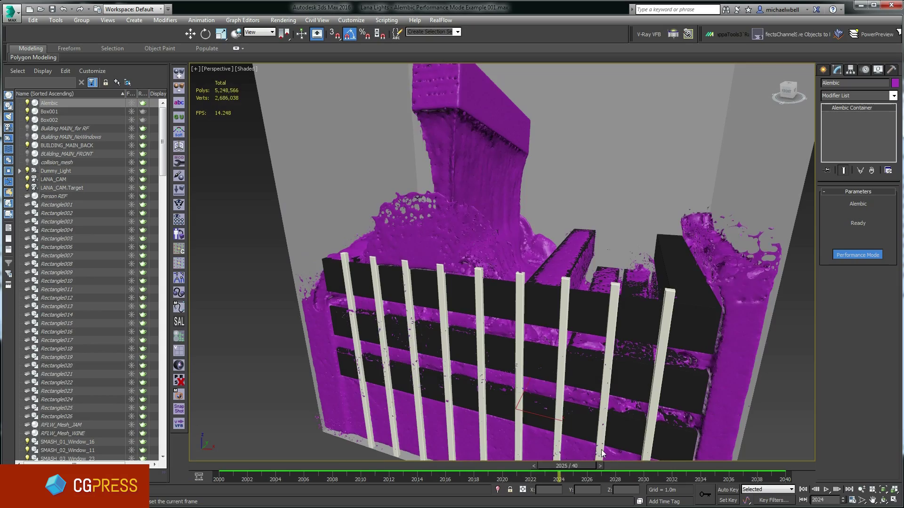
# Scrub the playing pink jam simulation forward to frame 2024
pyautogui.press('w')
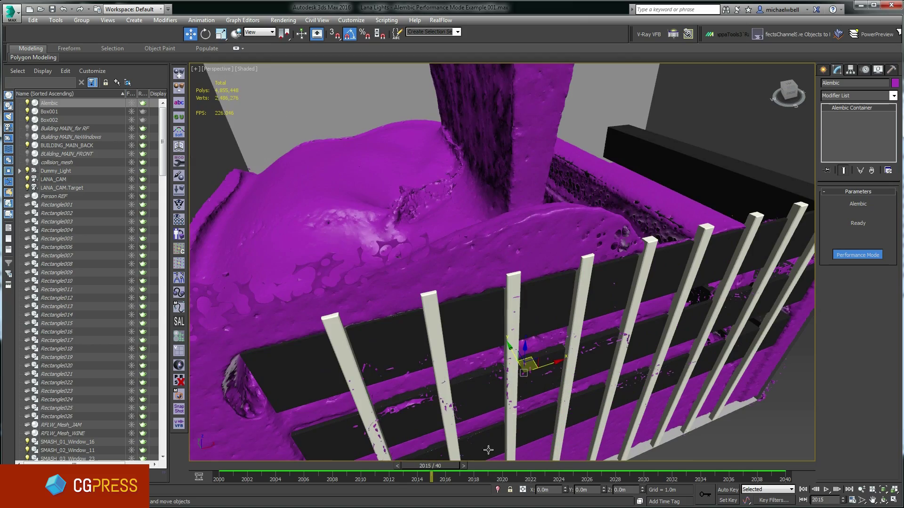
pyautogui.moveTo(426, 466); pyautogui.dragTo(540, 461)
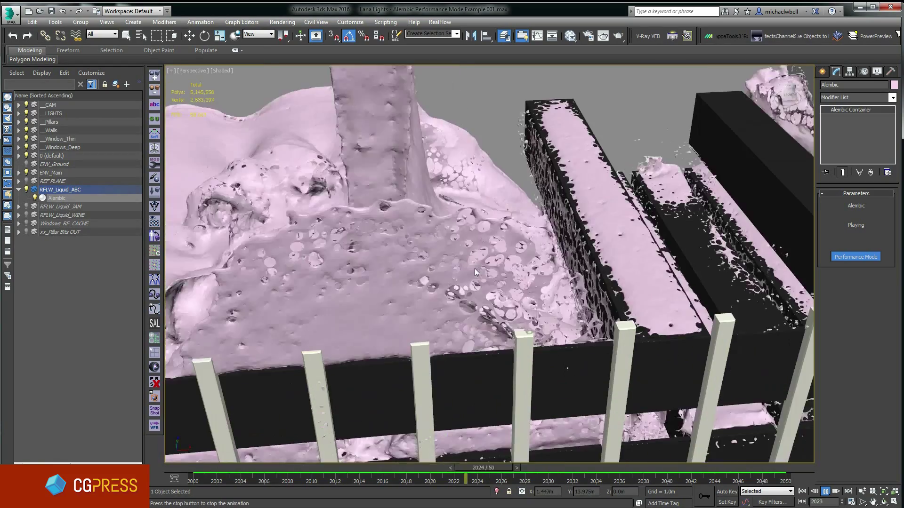
# Orbit to an elevated front view and zoom in on the liquid mesh, then stop playback and step forward a few frames
pyautogui.keyDown('alt'); pyautogui.moveTo(474, 268); pyautogui.dragTo(171, 123, button='middle'); pyautogui.keyUp('alt')
pyautogui.scroll(-5, 420, 276)
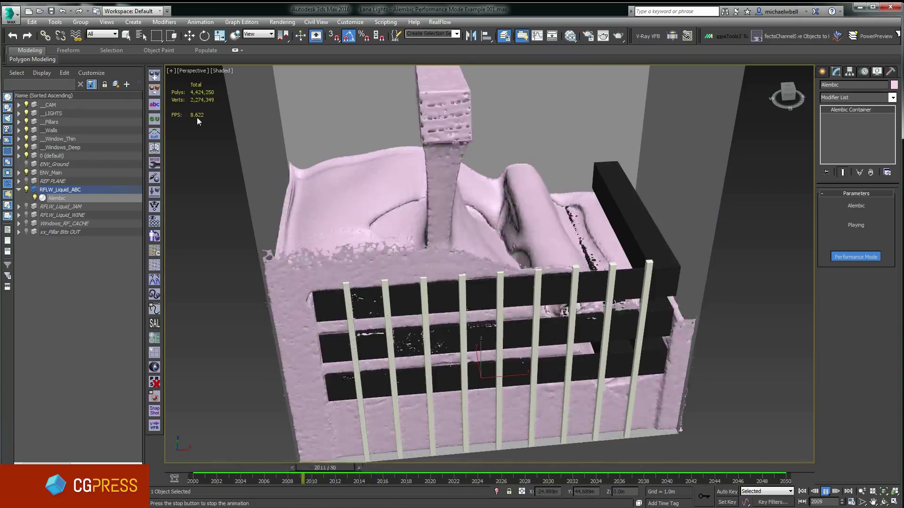
pyautogui.scroll(6, 194, 117)
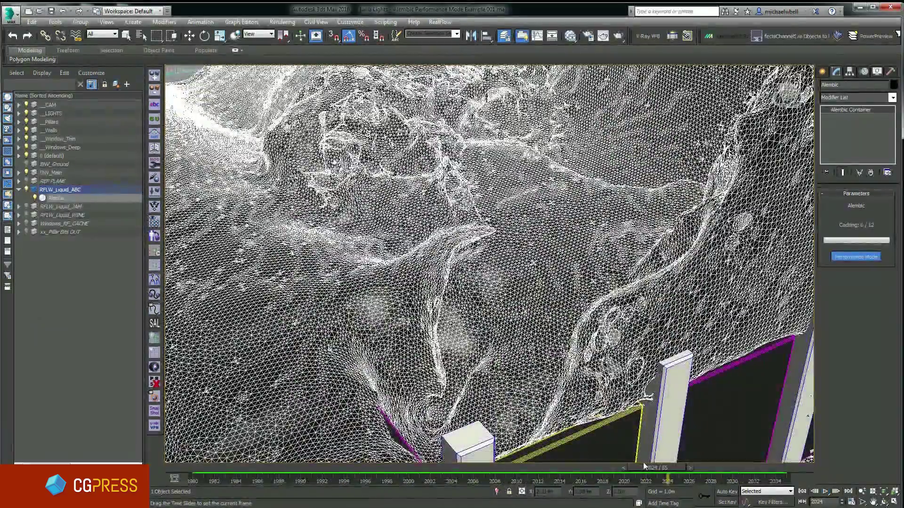
pyautogui.click(645, 463)
pyautogui.moveTo(645, 461); pyautogui.dragTo(603, 470)
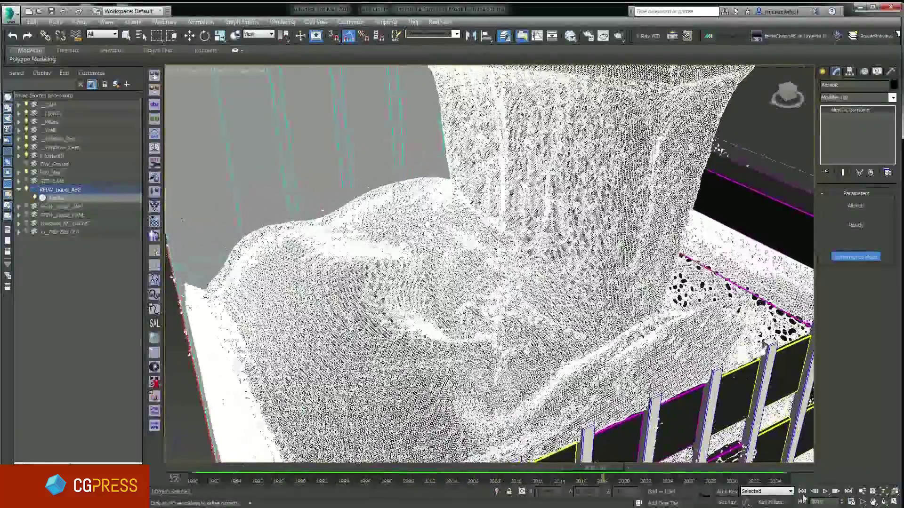
# Give the Alembic liquid a grey object colour and turn off Edged Faces with F4
pyautogui.click(893, 85)
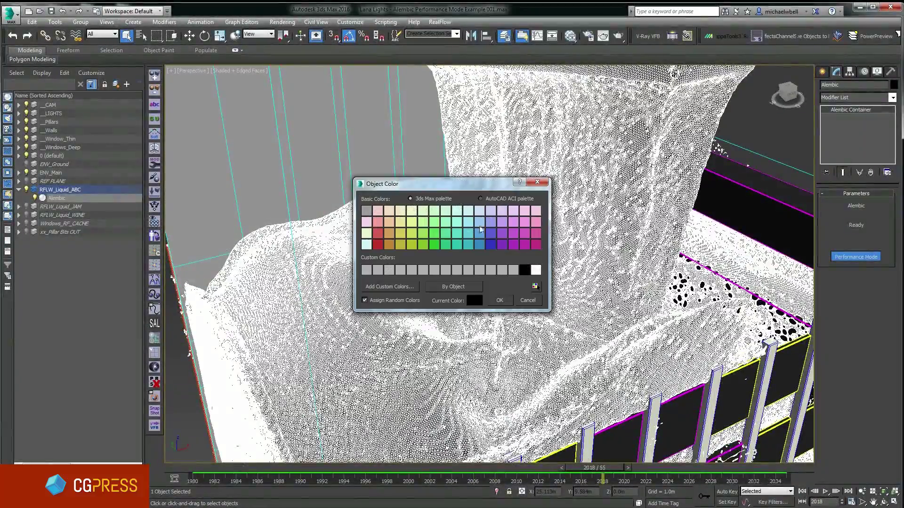
pyautogui.click(499, 300)
pyautogui.moveTo(501, 306)
pyautogui.keyDown('alt'); pyautogui.mouseDown(button='middle')
pyautogui.moveTo(545, 280)
pyautogui.moveTo(603, 194)
pyautogui.moveTo(553, 177)
pyautogui.moveTo(547, 156)
pyautogui.mouseUp(button='middle'); pyautogui.keyUp('alt')
pyautogui.press('F4')
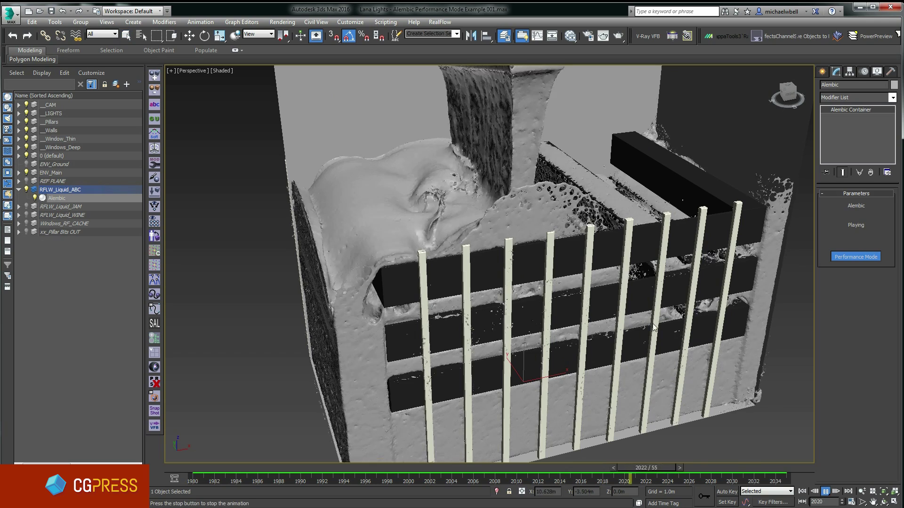